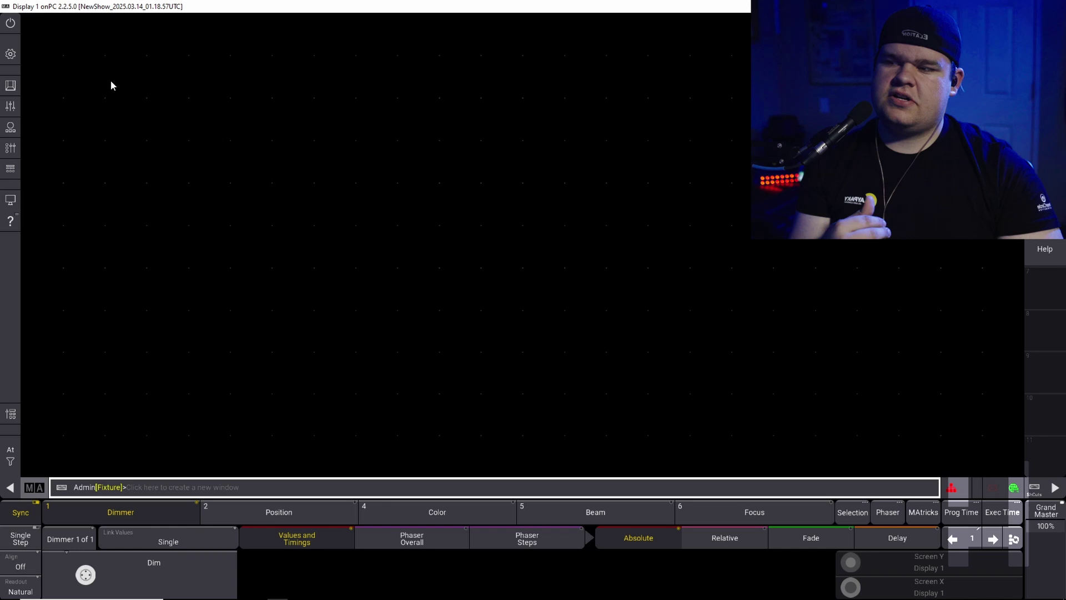
Patch a MAC Aura XIP in Ludicrous mode as fixture 1 at 1.001 and keep the changes
click(11, 55)
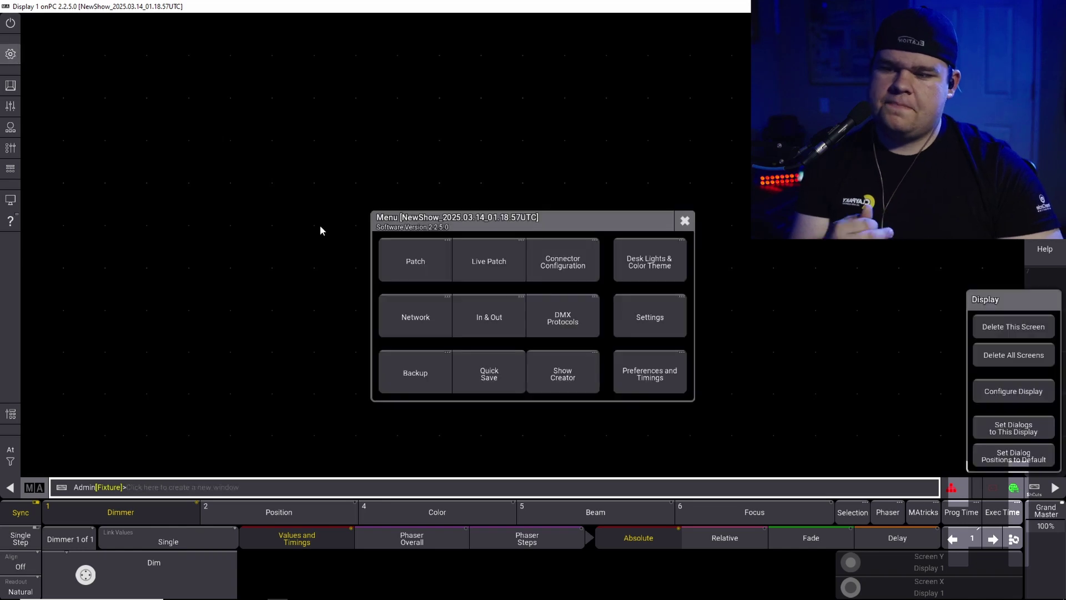
click(414, 261)
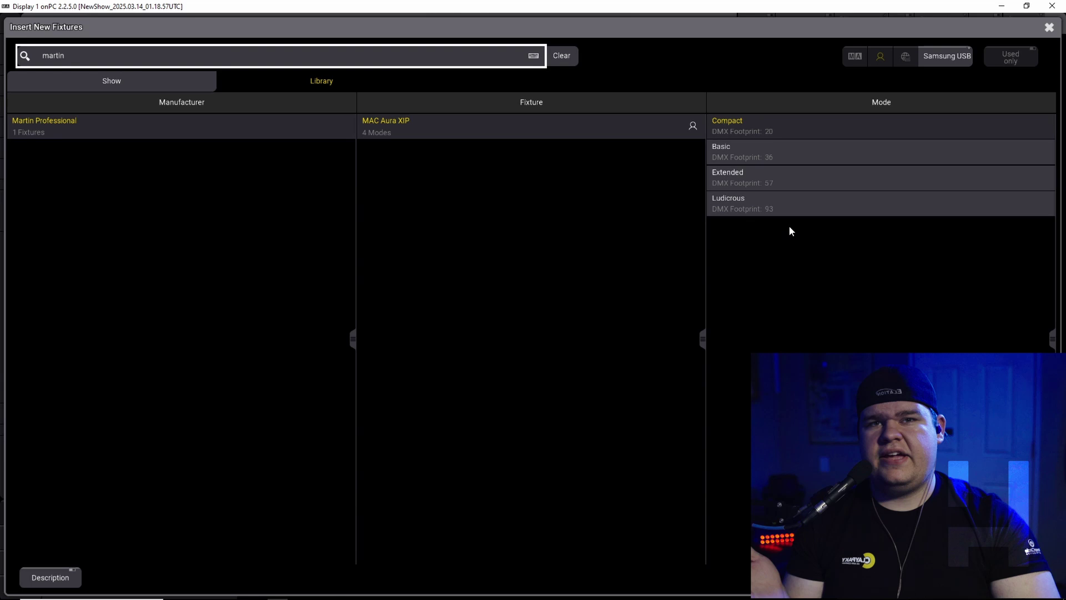
click(804, 210)
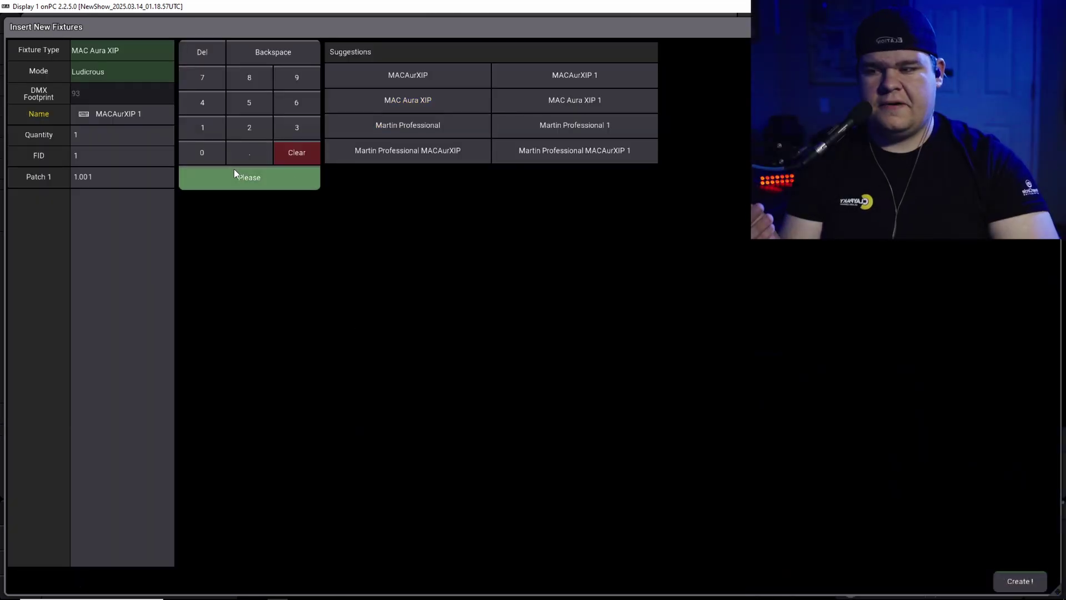
click(234, 170)
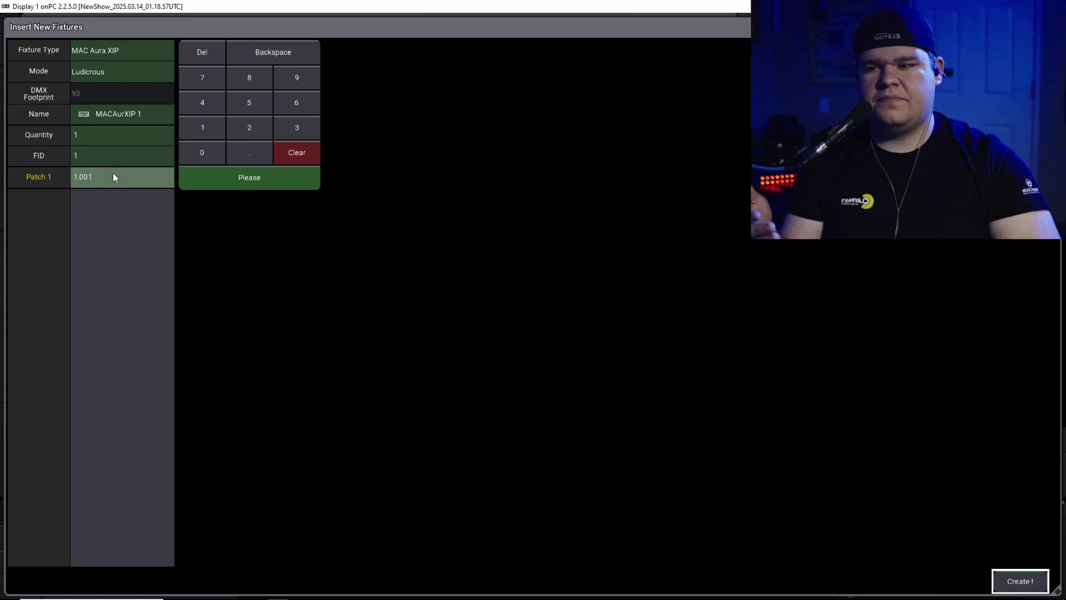
click(198, 178)
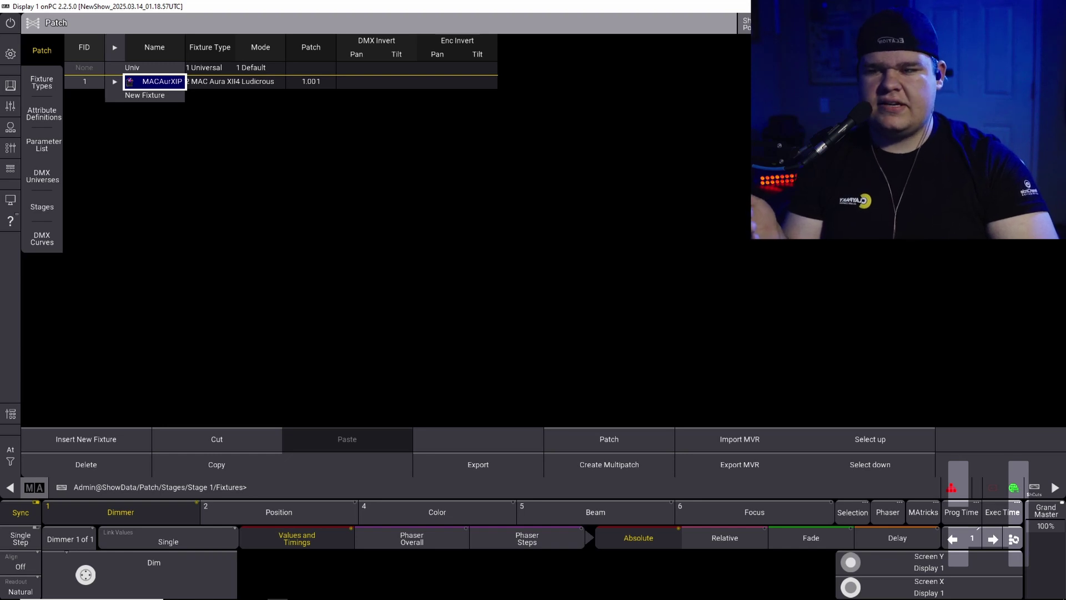
key(Escape)
click(450, 332)
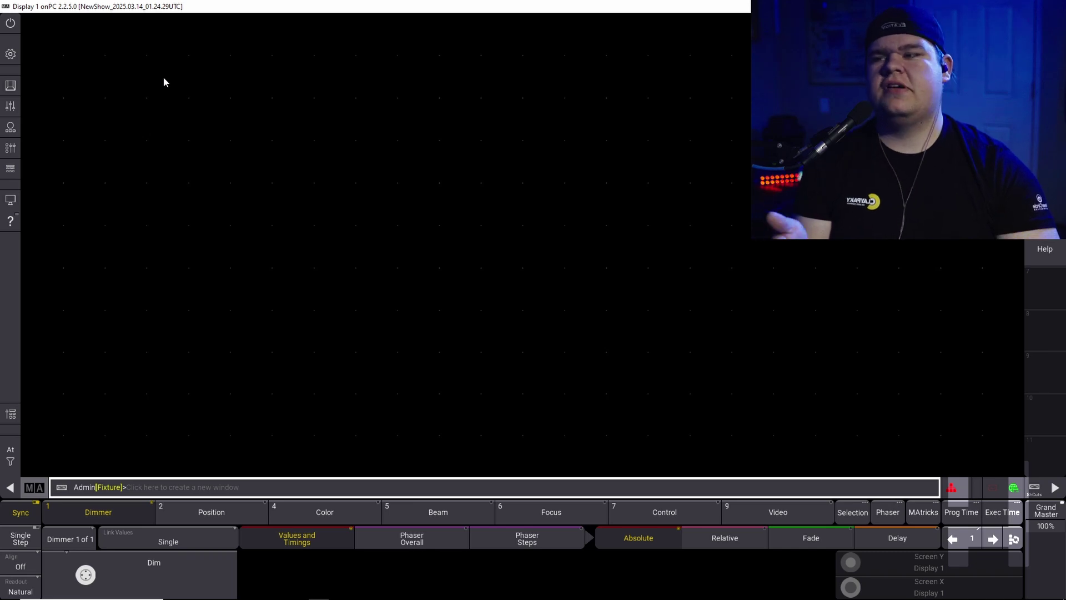
Add a System Info window to the empty screen from the Add Window dialog's More tab
click(32, 42)
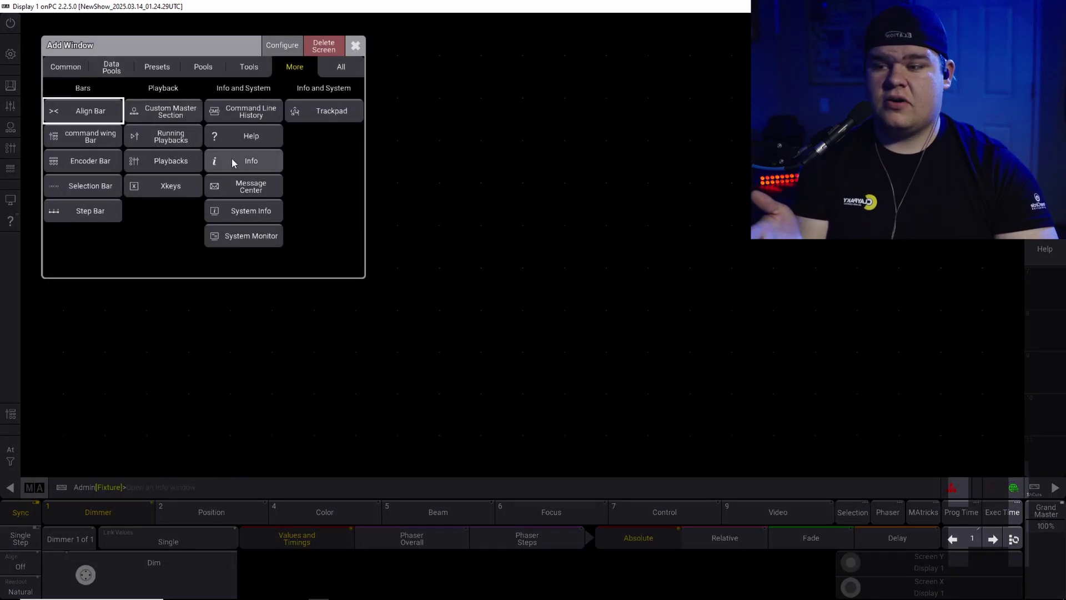
click(259, 211)
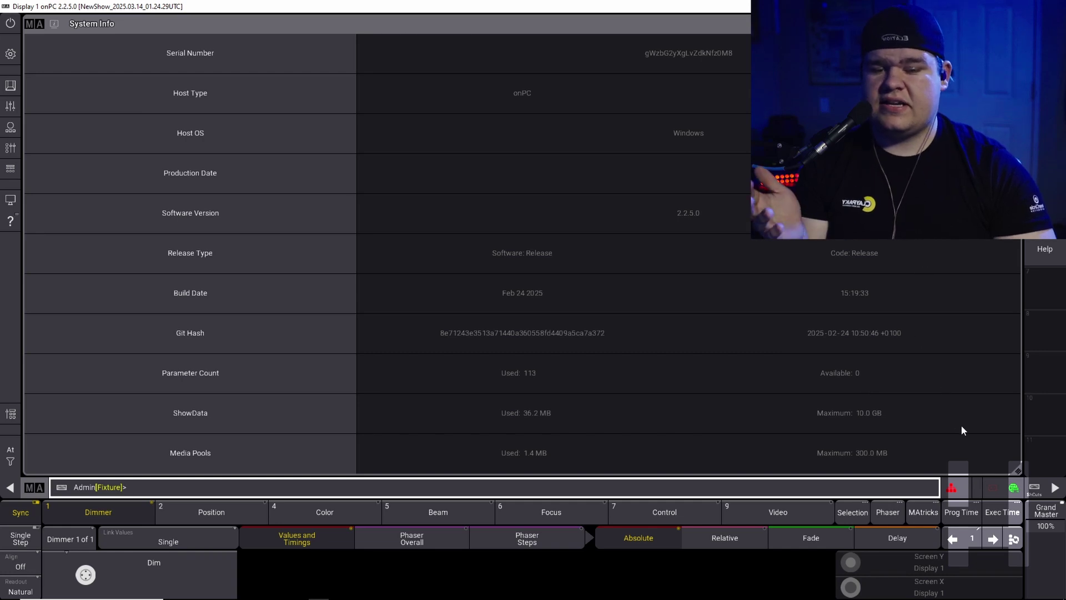
Open the Network window and set the MA-Net interface to 1G (192.168.1.1)
click(955, 491)
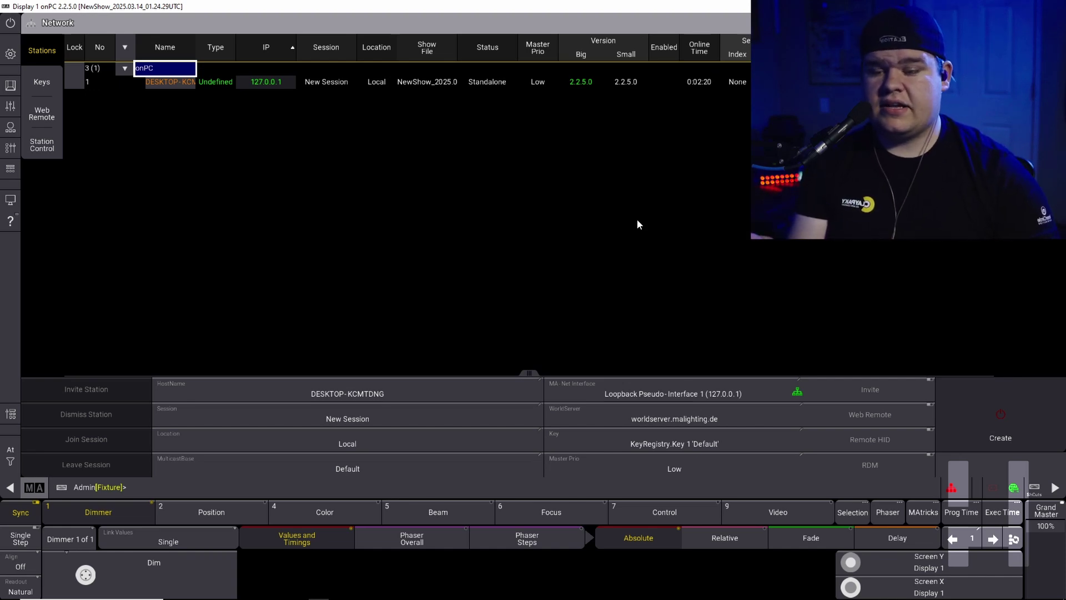
click(694, 398)
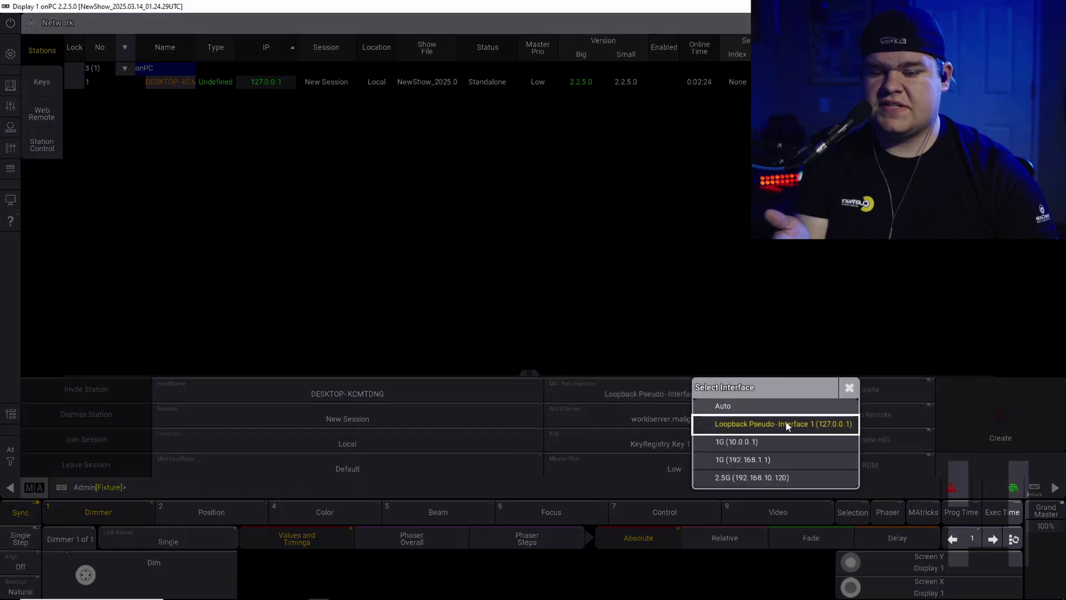
click(778, 460)
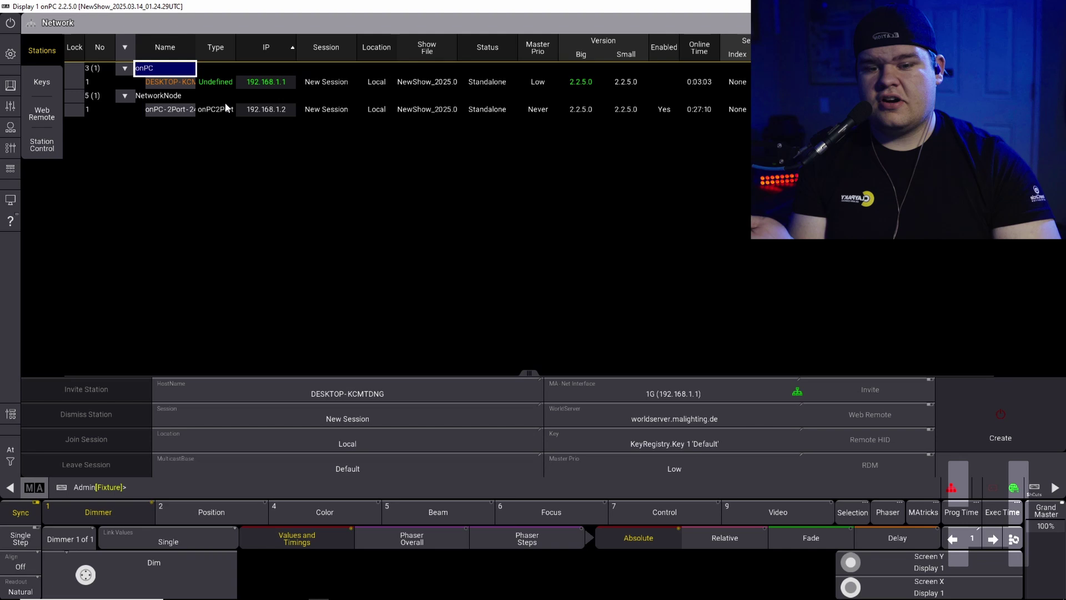
Create a session and invite the onPC-2Port network node station into it
click(964, 388)
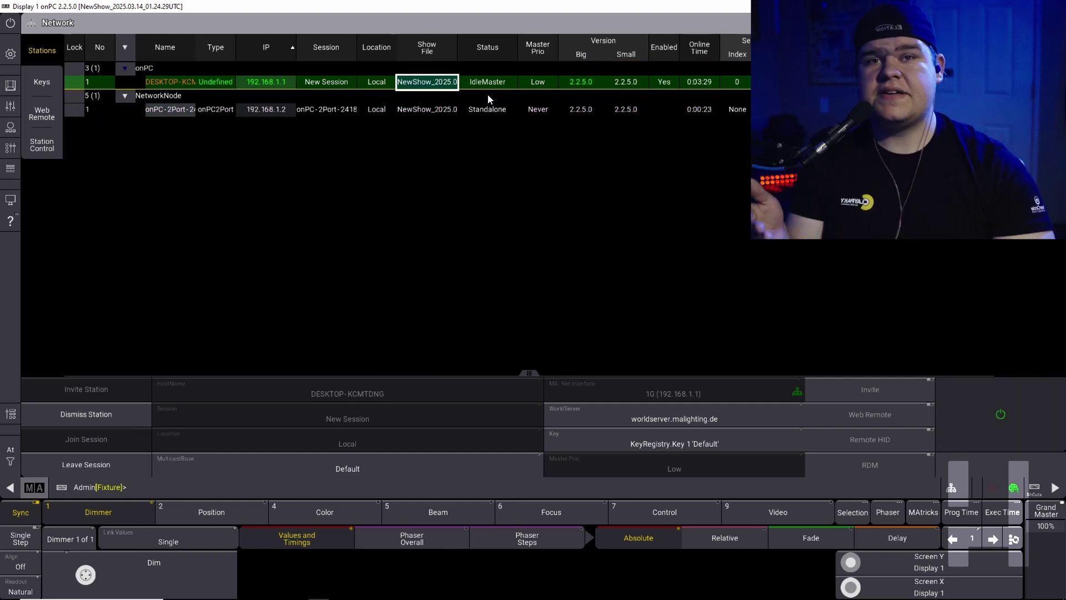
click(167, 111)
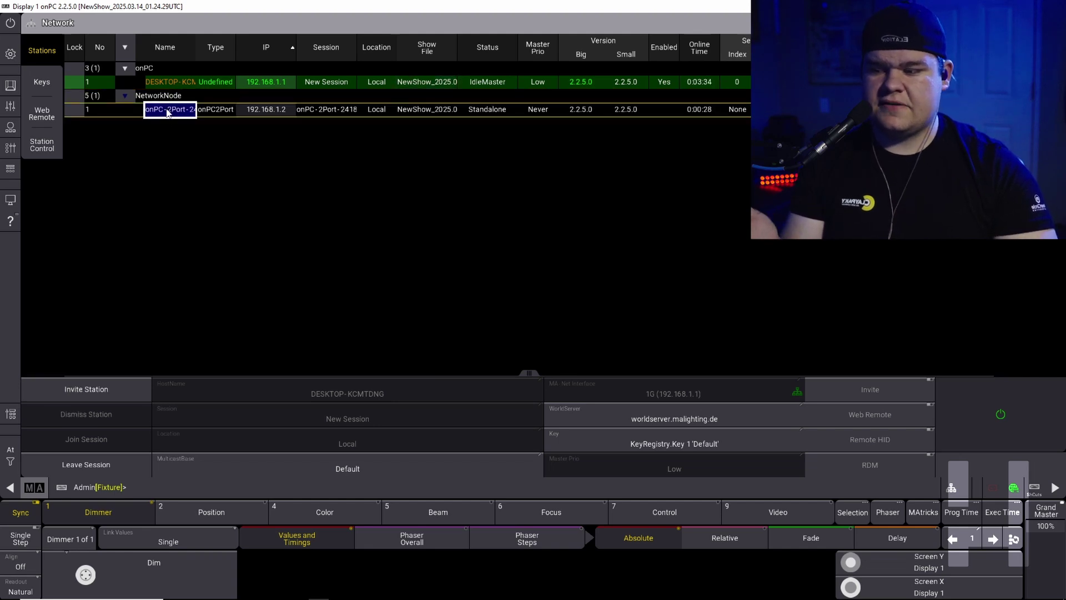
click(109, 392)
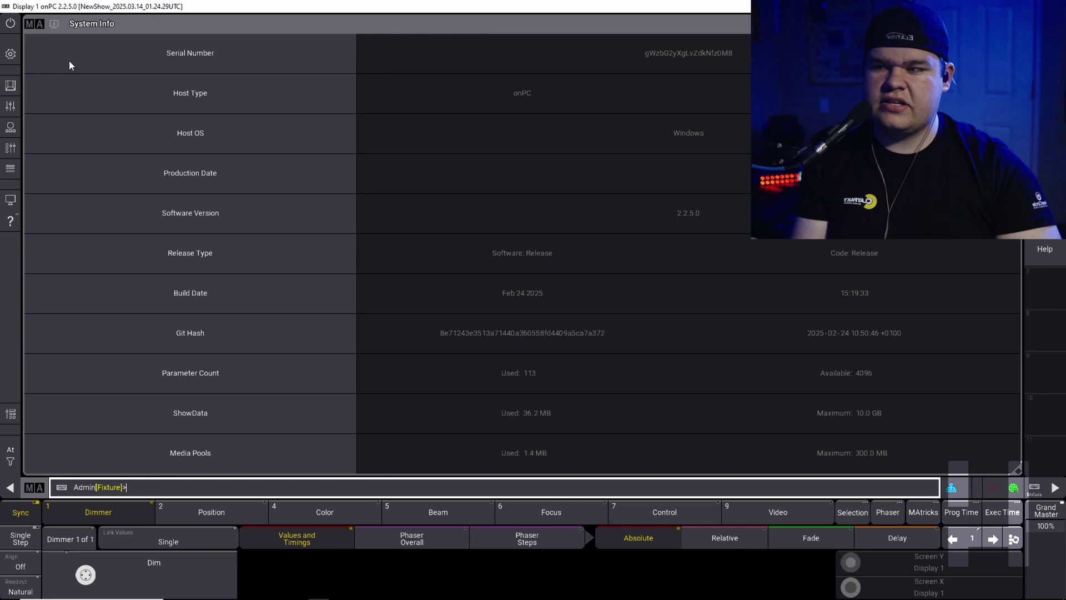
Open DMX Protocols from the main menu and show the sACN settings page
click(11, 55)
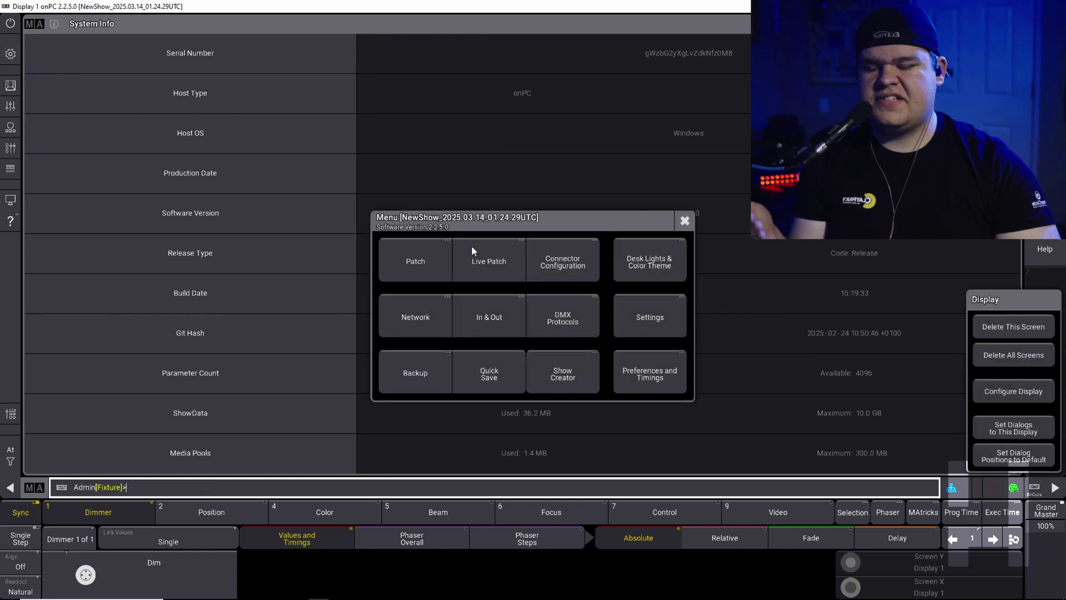
click(550, 313)
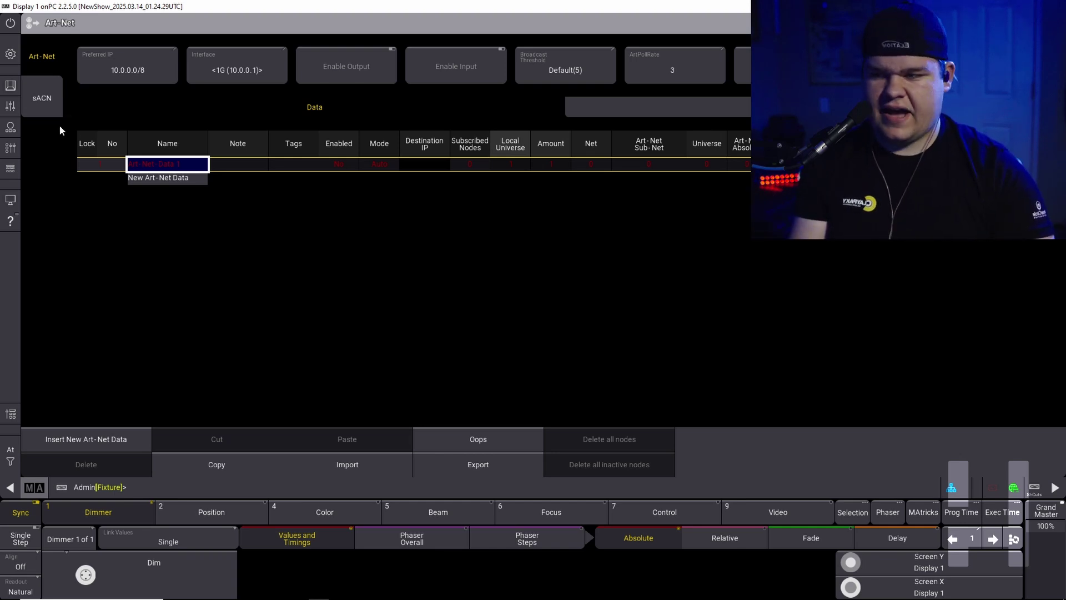
click(56, 110)
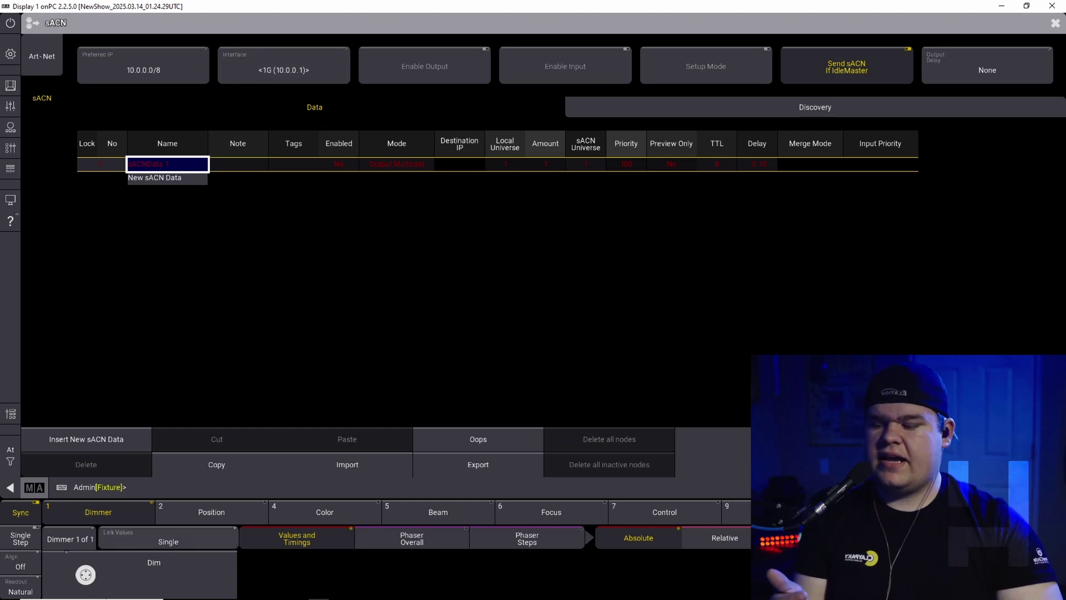
Open Control Panel and reach the adapter list via Network and Sharing Center's Change adapter settings
key(super)
text(con)
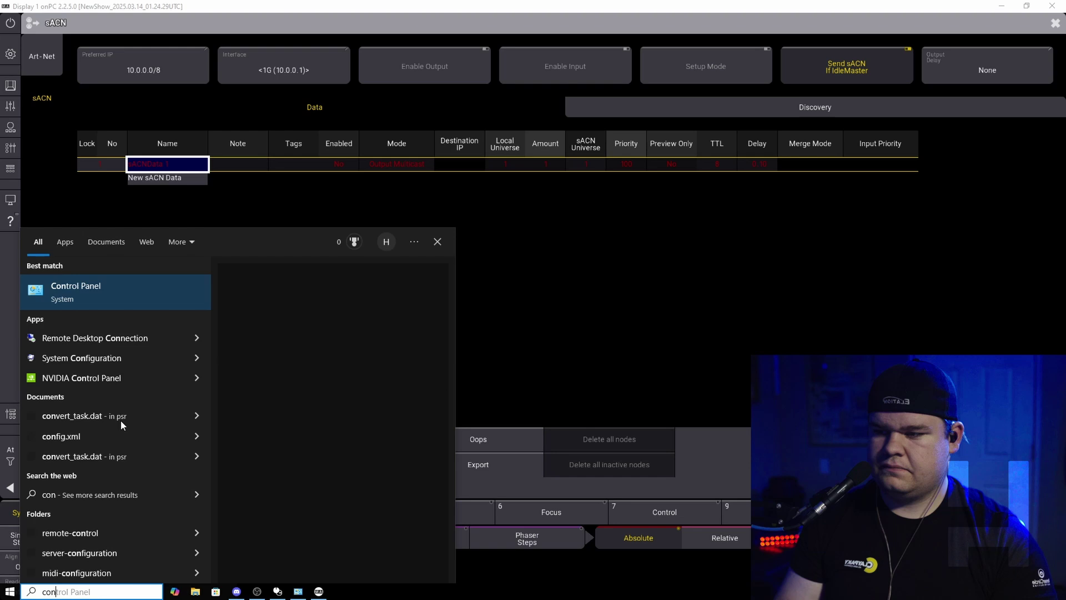
text(trol)
key(Return)
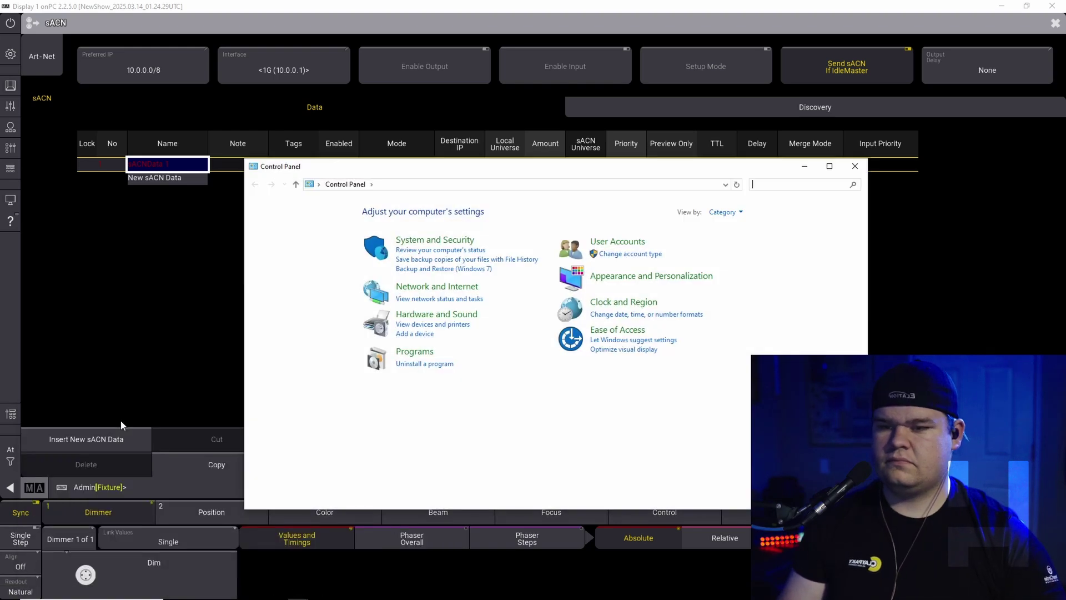
click(416, 289)
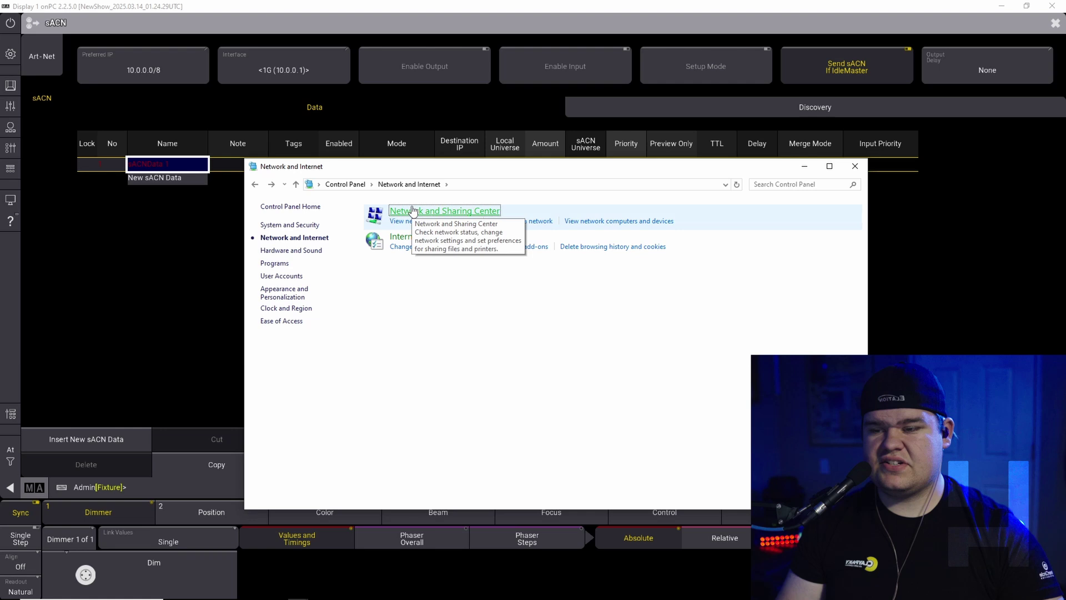
click(413, 211)
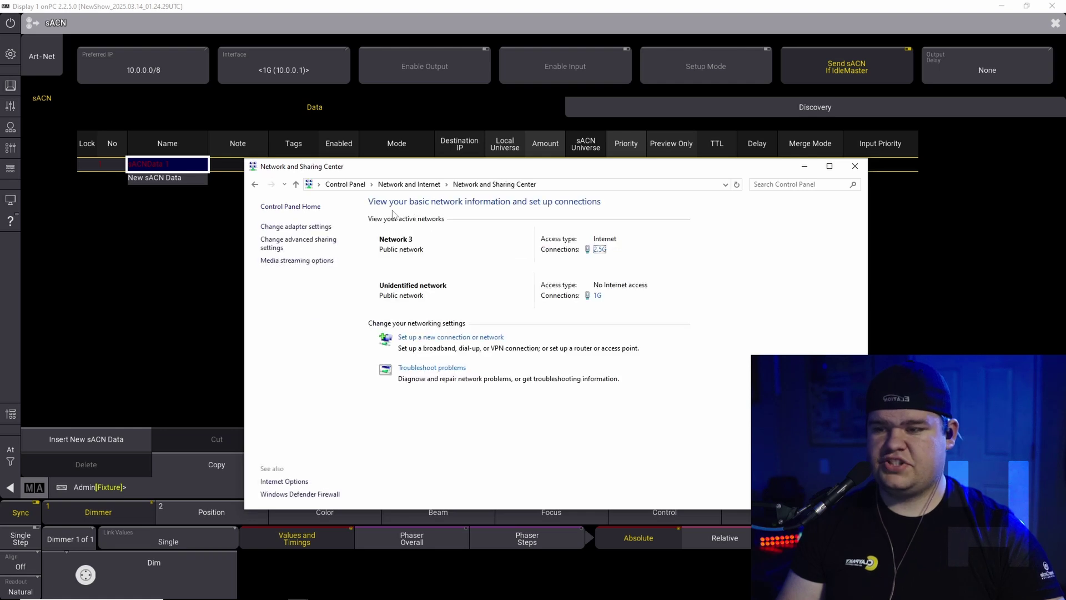
click(326, 226)
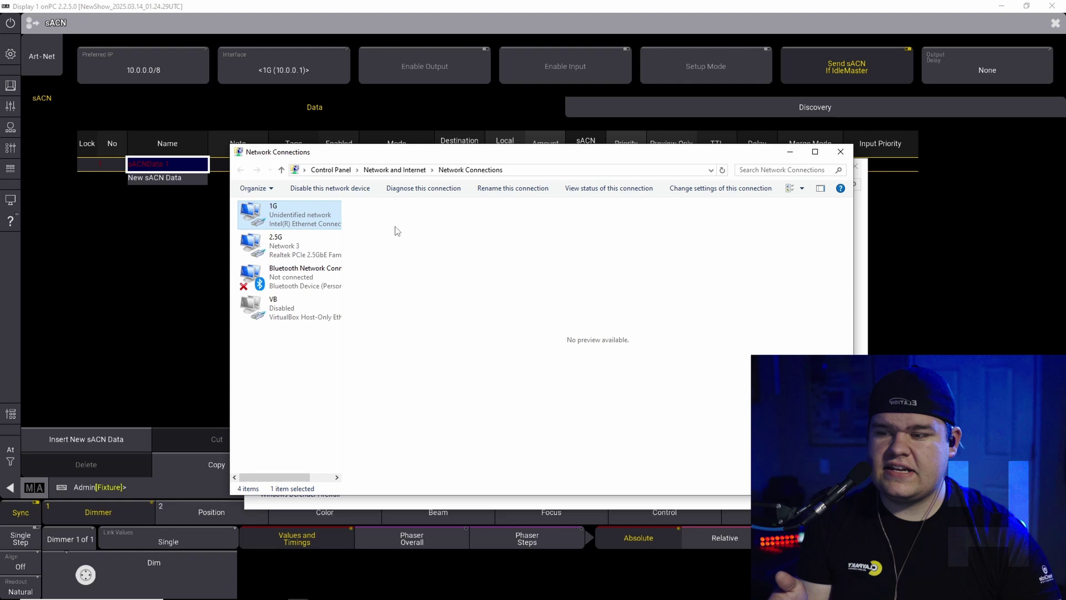
Check the 1G adapter's advanced IPv4 settings to confirm addresses 192.168.1.1 and 10.0.0.1
double_click(318, 223)
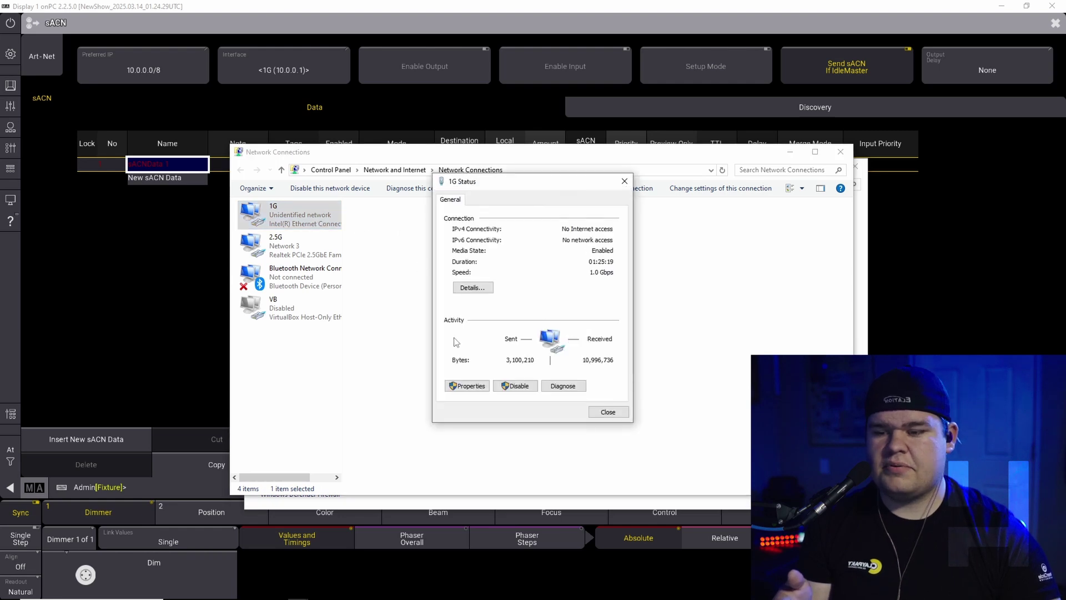
click(477, 388)
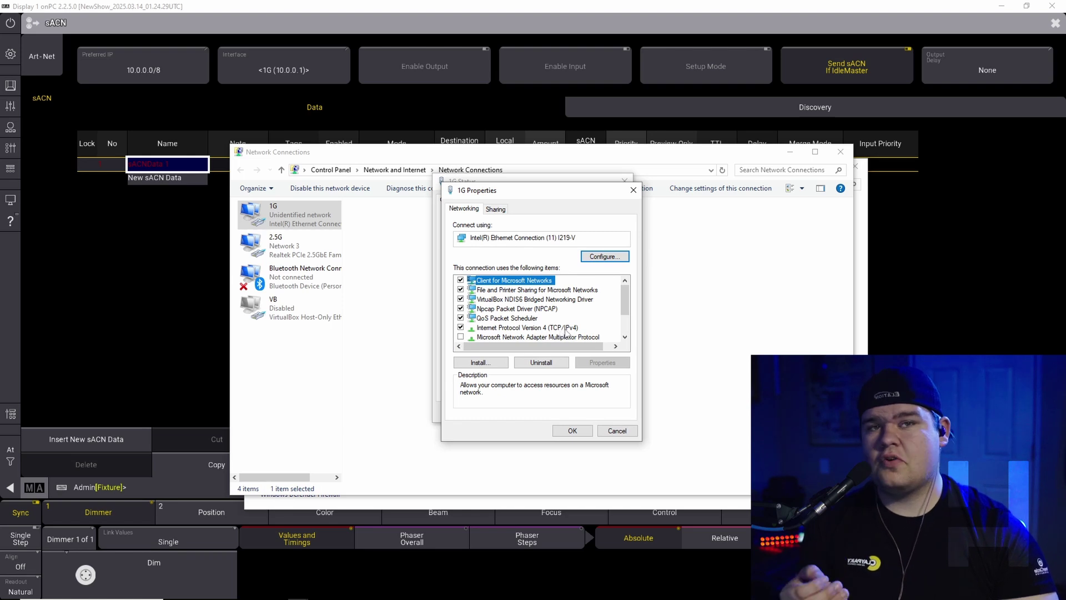
click(565, 328)
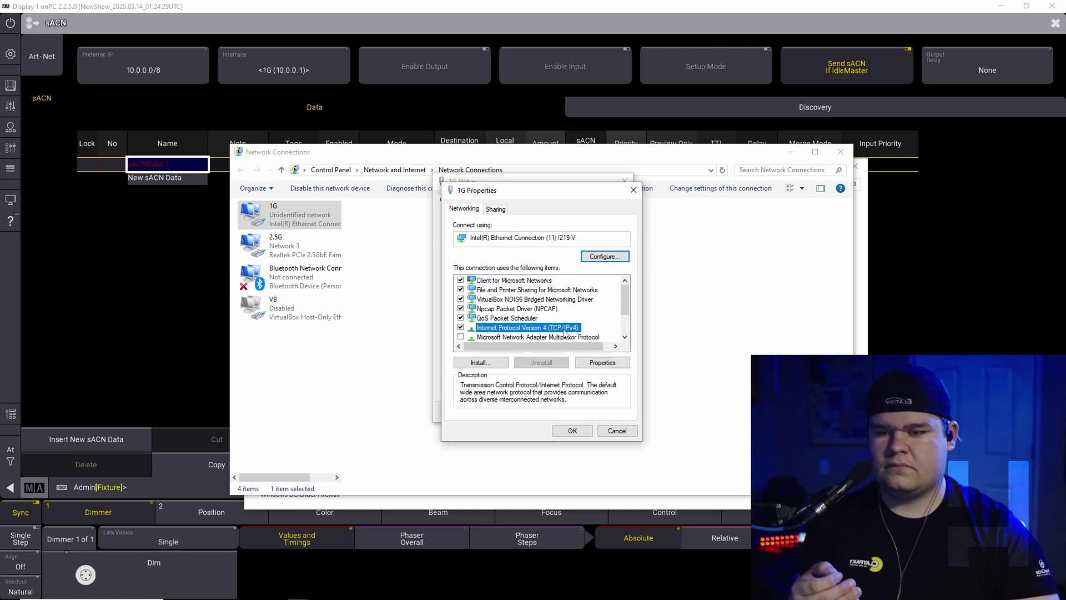
double_click(564, 333)
drag(605, 193, 370, 179)
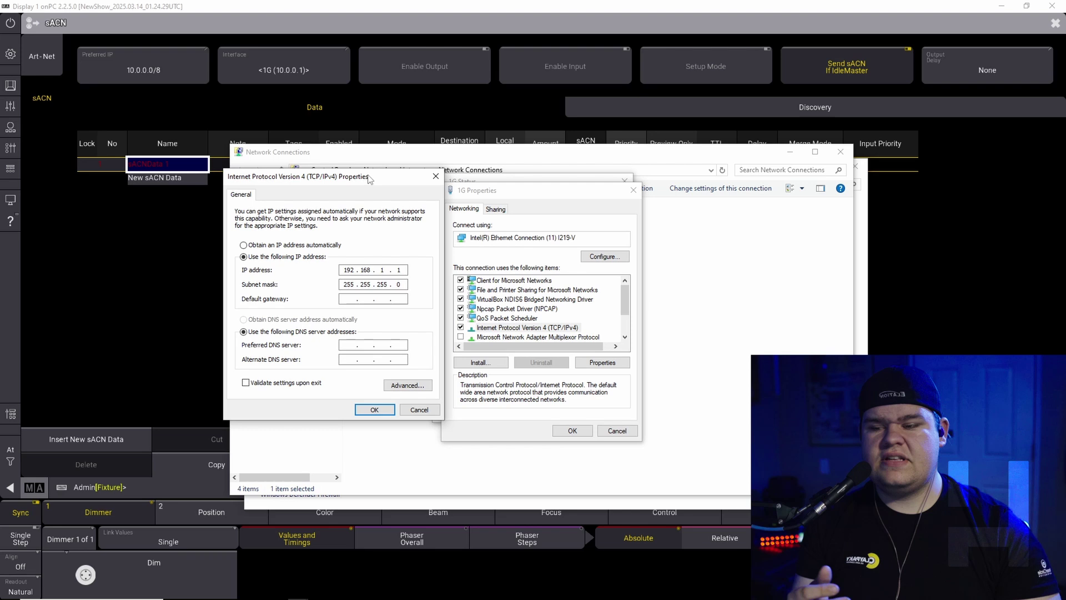
click(419, 387)
drag(308, 190, 411, 156)
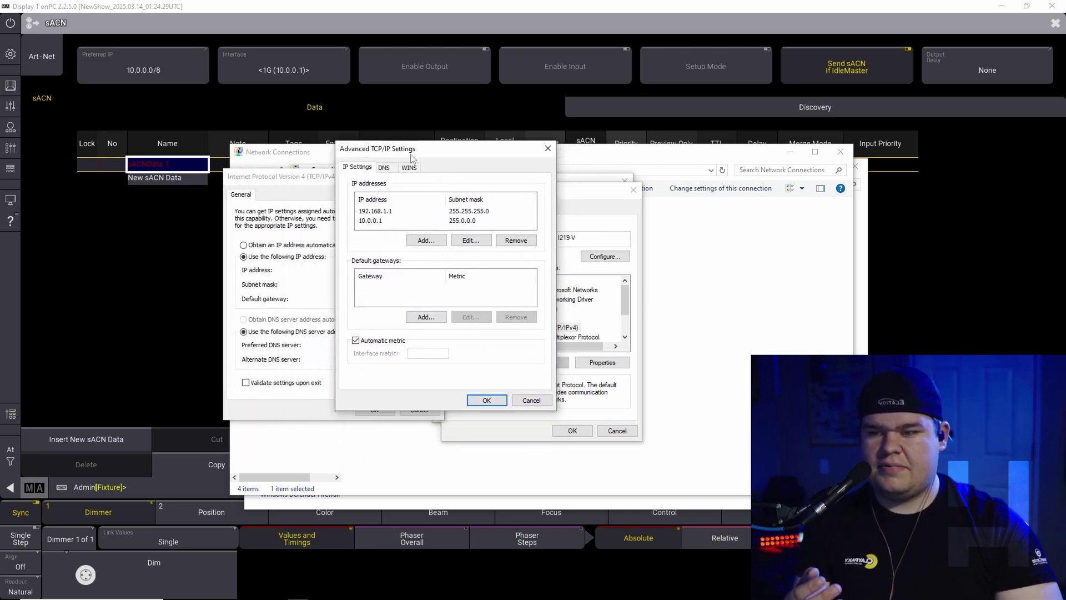
click(379, 215)
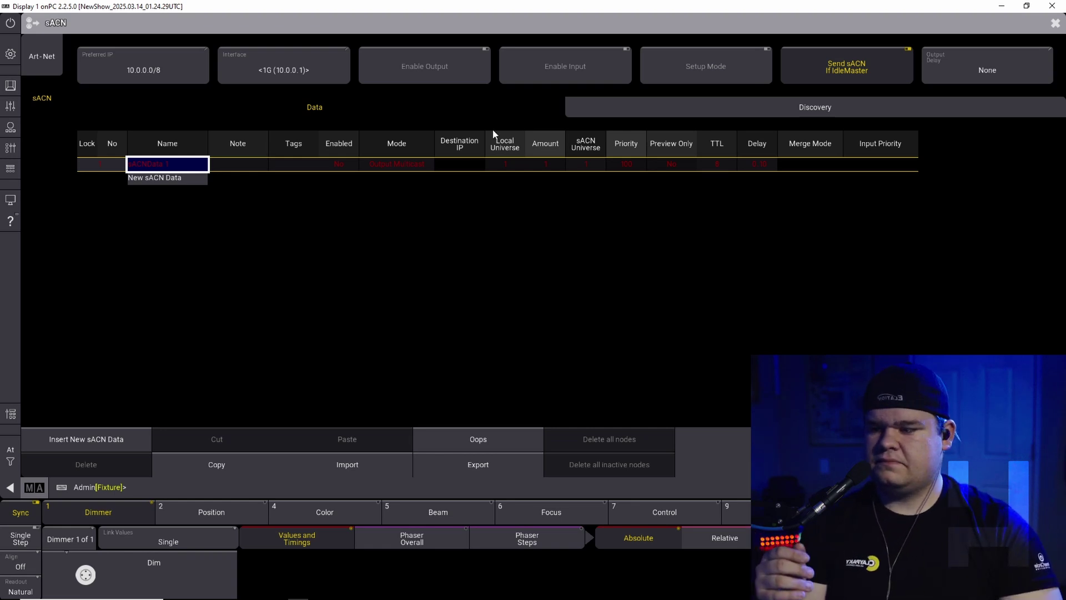
Set the sACN interface to 1G (10.0.0.1) and turn on Enable Output and Enable Input
click(344, 69)
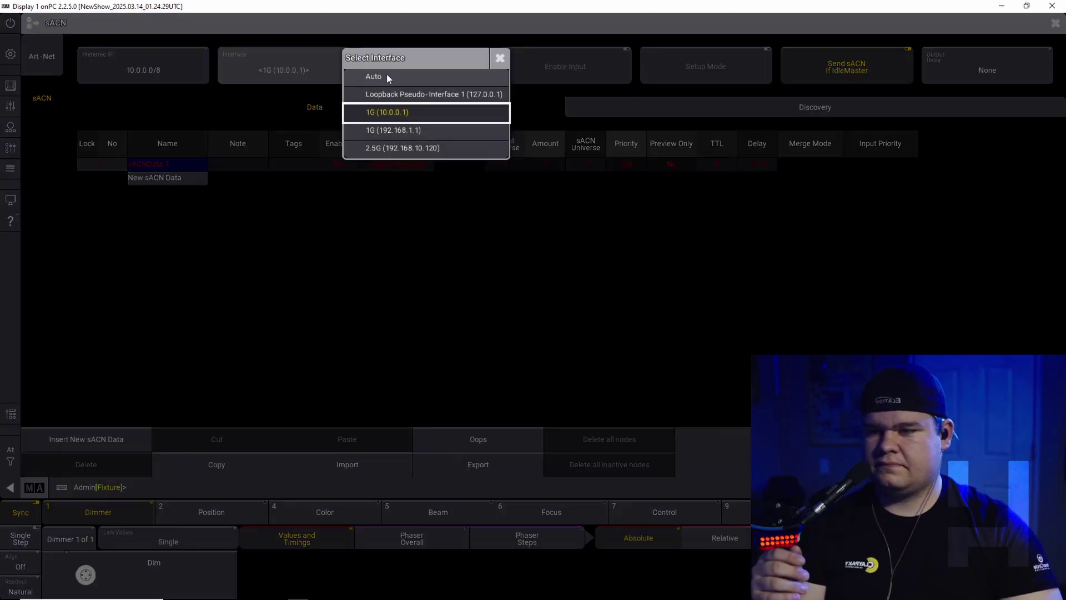
click(409, 114)
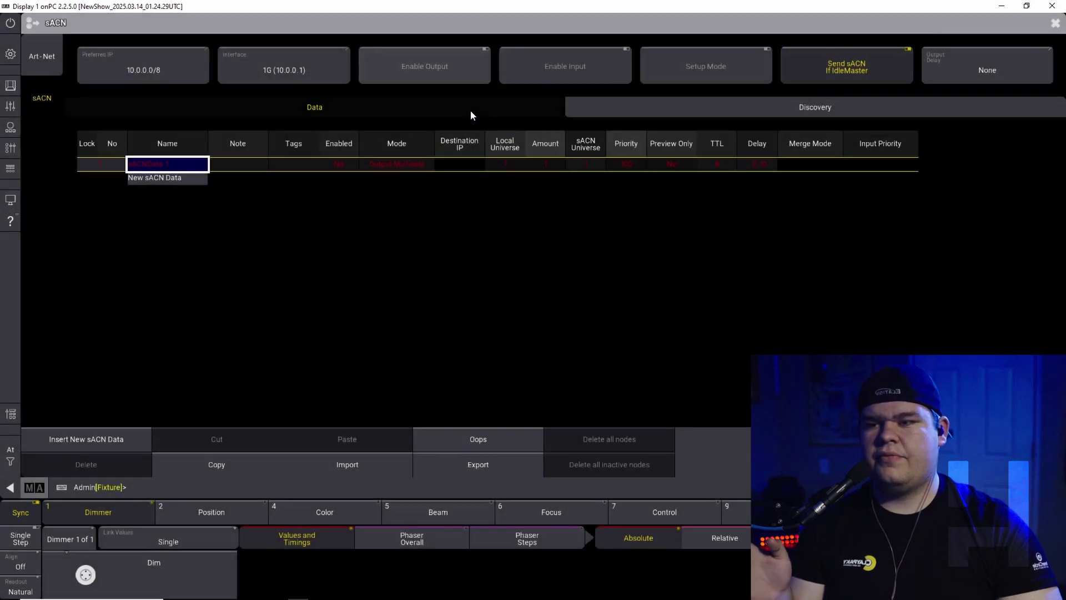
click(452, 74)
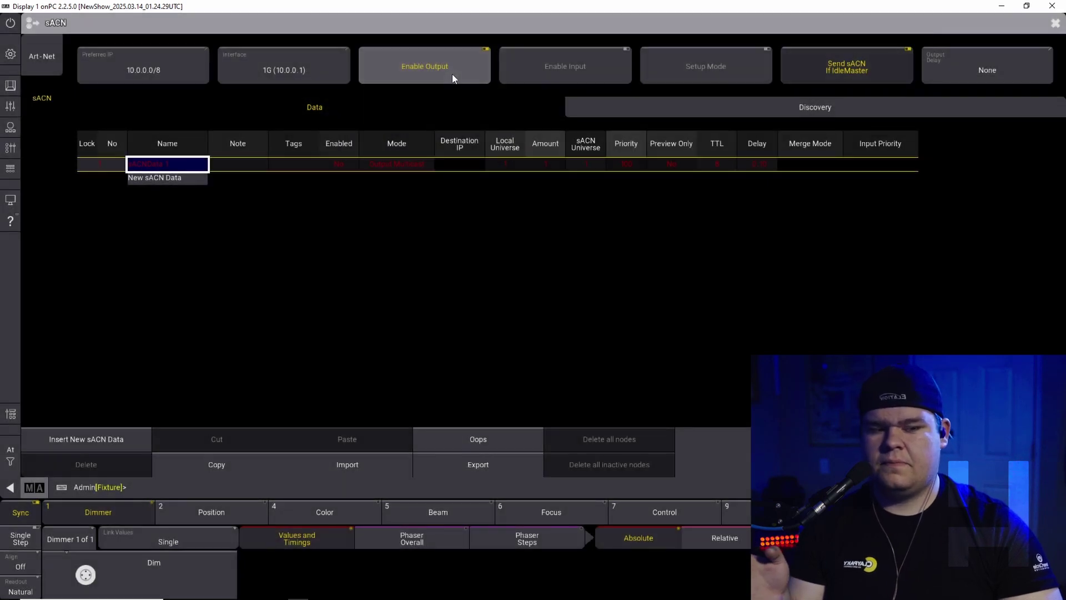
click(566, 66)
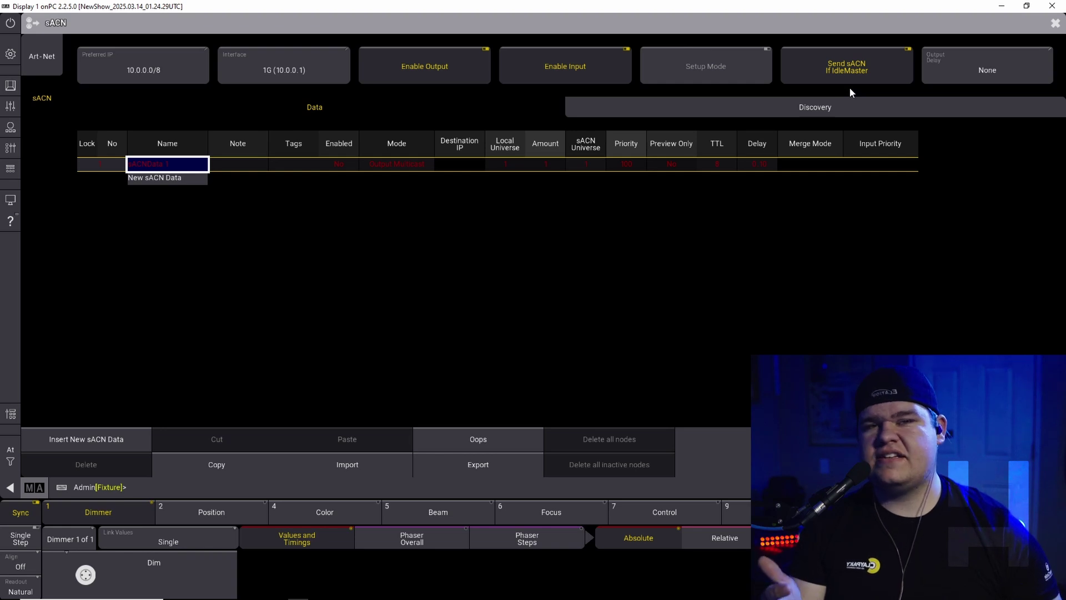
Set Enabled to Yes for the sACNData 1 multicast output row
click(157, 177)
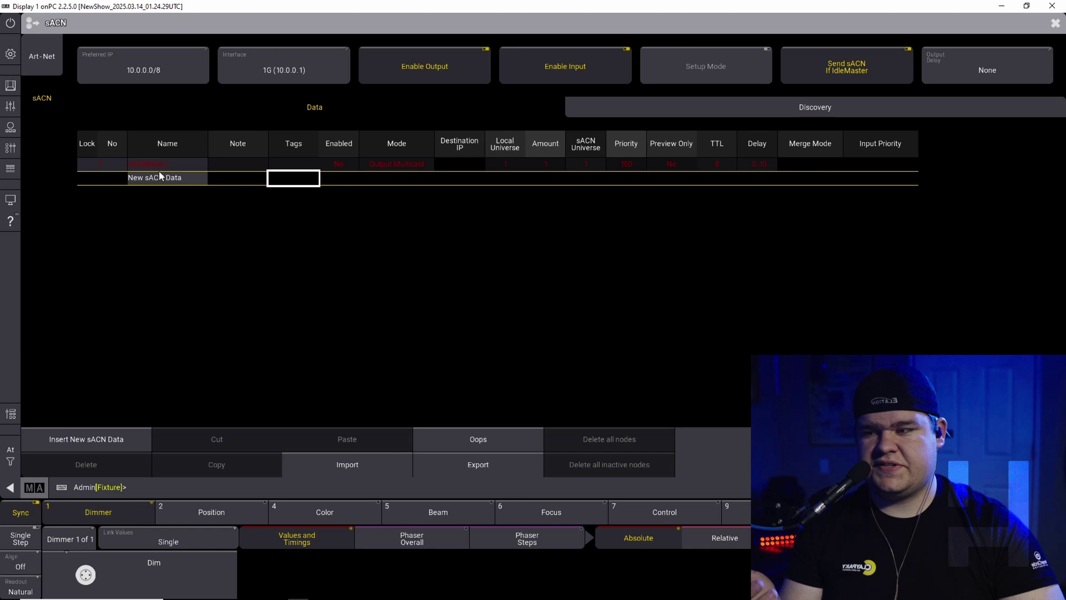
click(345, 164)
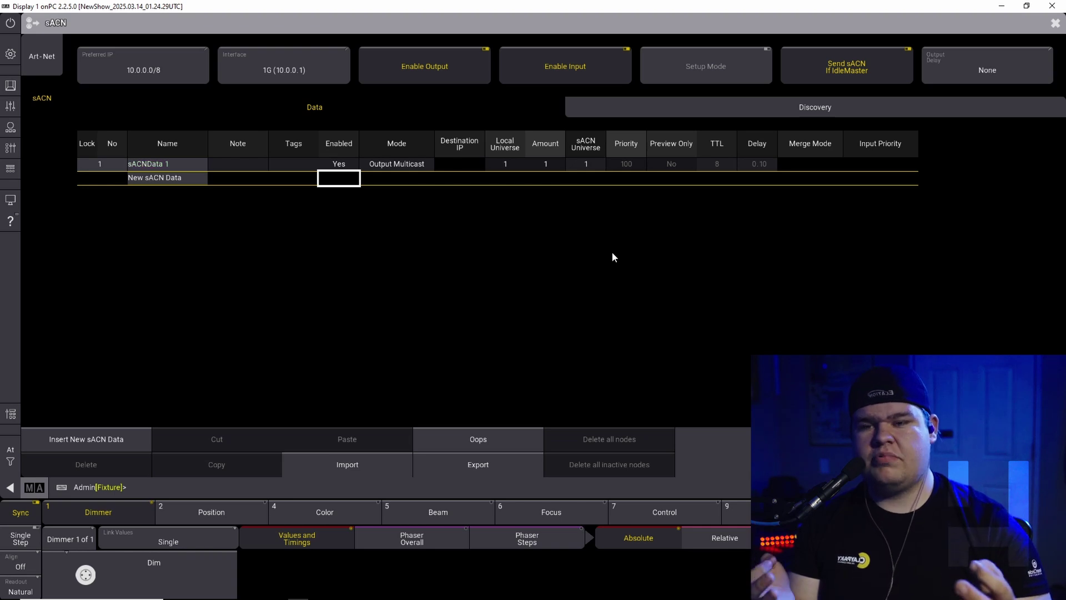
key(Up)
key(Left)
key(Left)
key(Left)
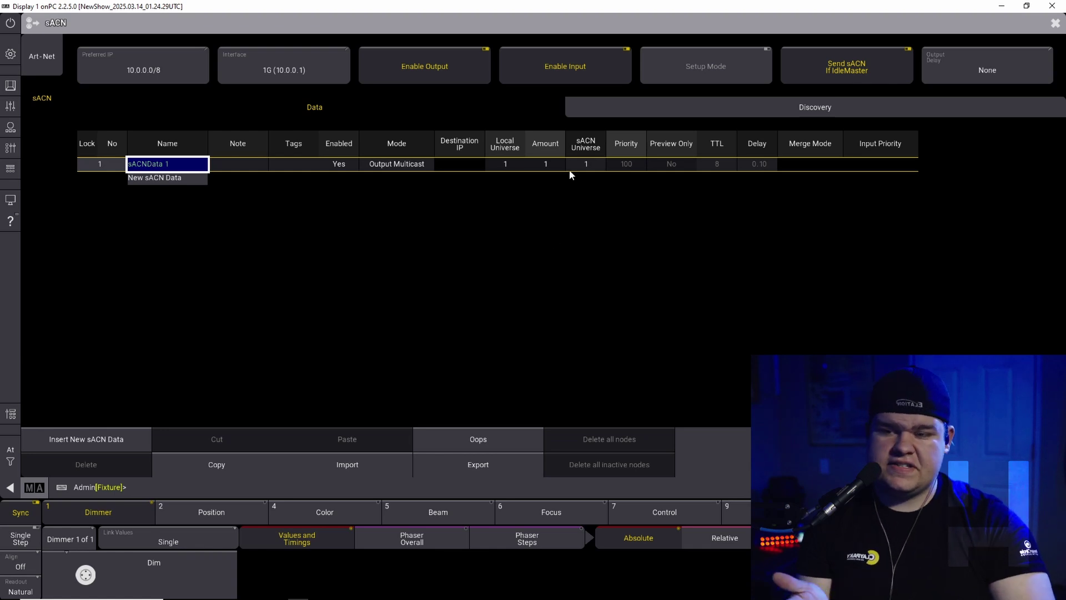
Set the Amount of sACNData 1 to 16 universes and confirm with Please
double_click(556, 164)
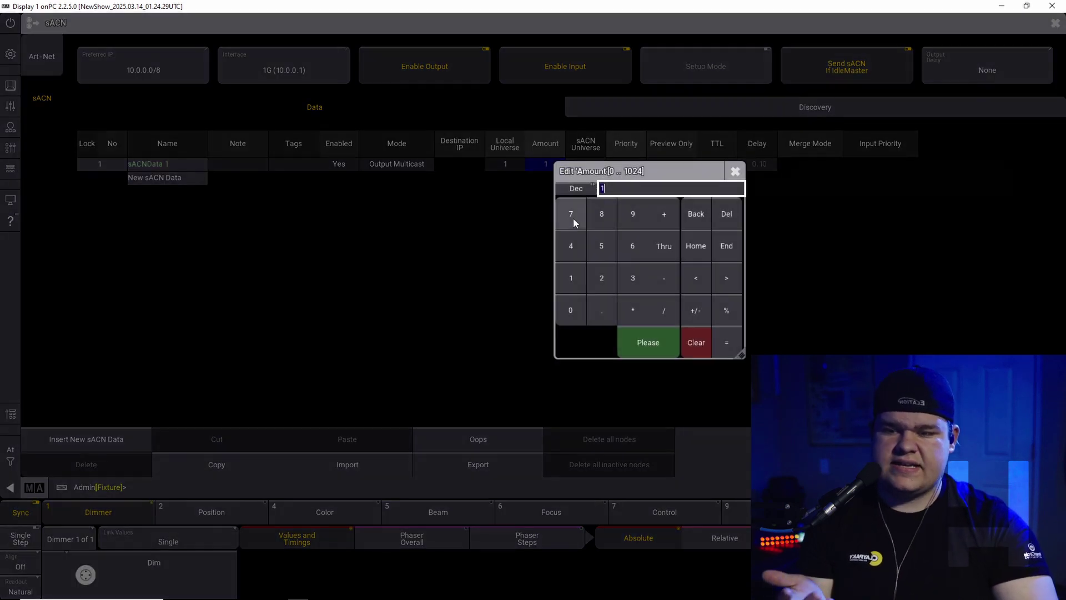
click(572, 278)
click(632, 246)
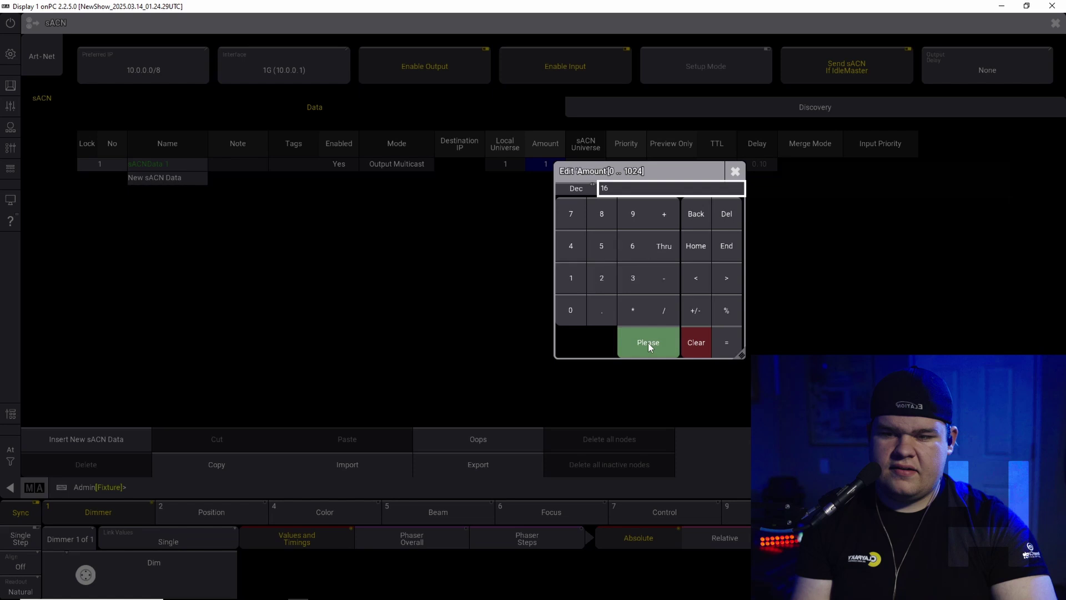
click(648, 342)
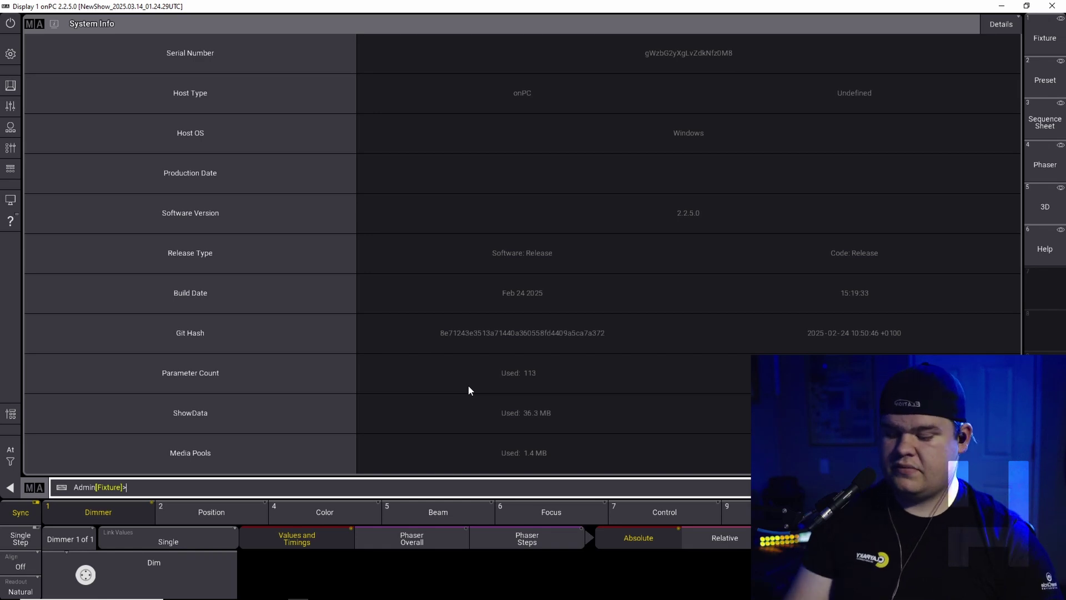
Select fixture 1 and set its dimmer to Open (100) from the Dim calculator
key(Return)
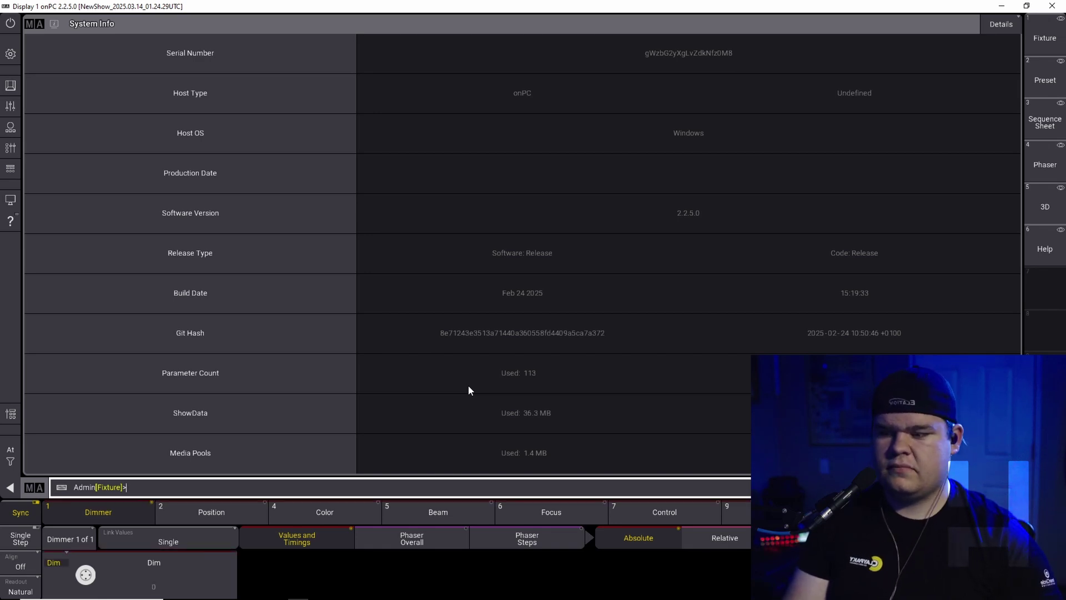
click(175, 573)
click(662, 301)
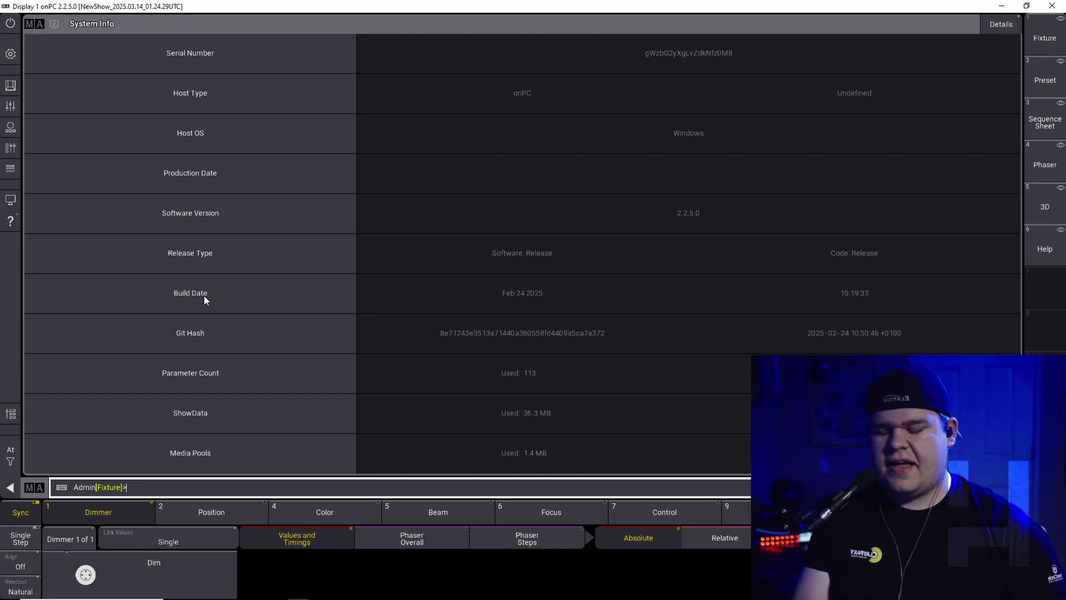
Open the advanced IPv4 settings of the 1G network adapter from Control Panel
click(84, 592)
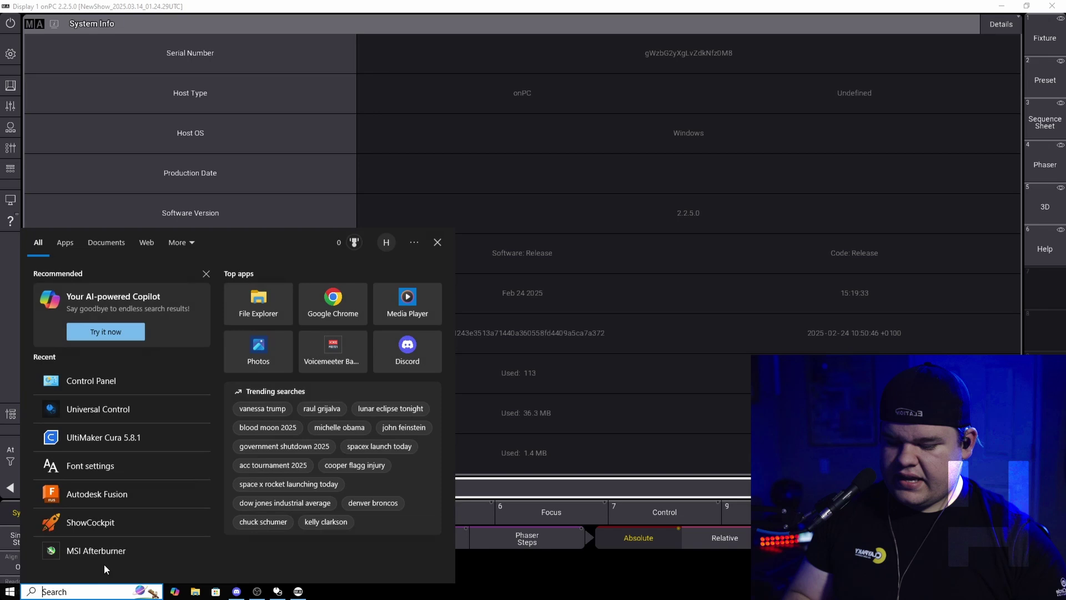
text(con)
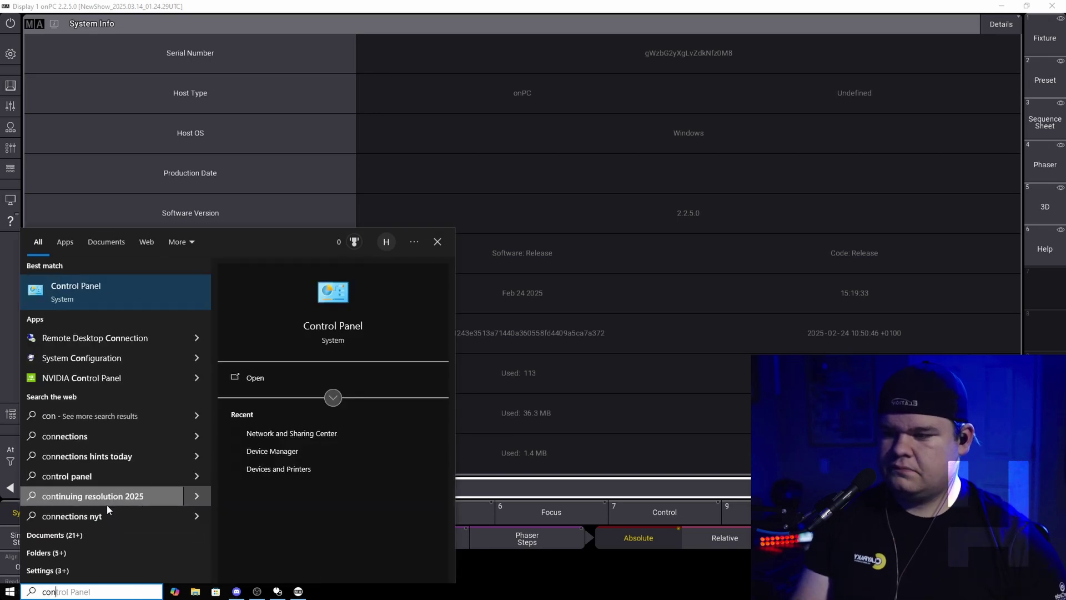
click(270, 378)
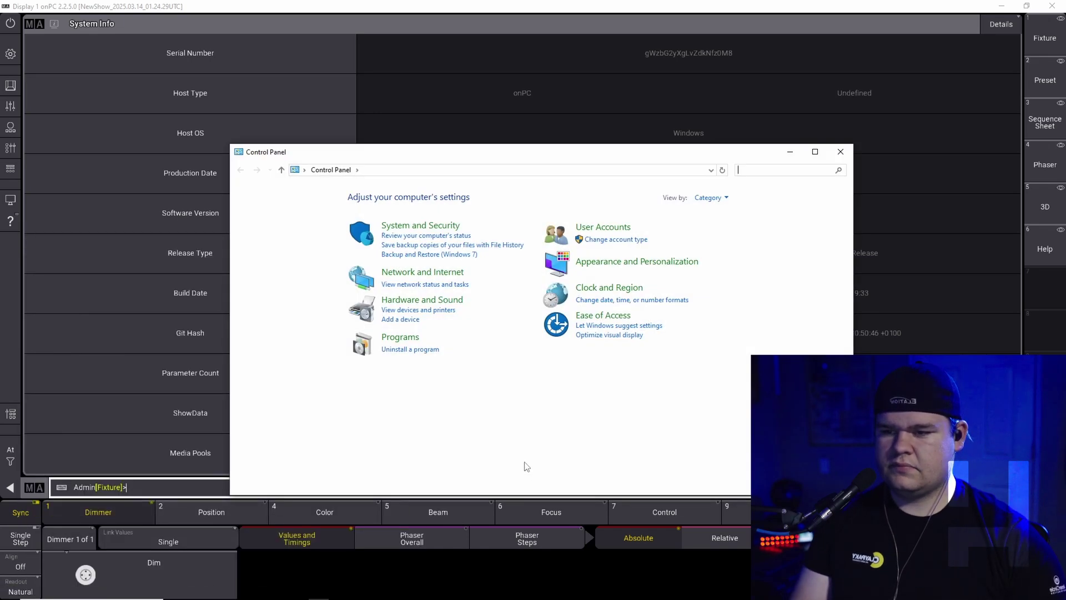
click(438, 274)
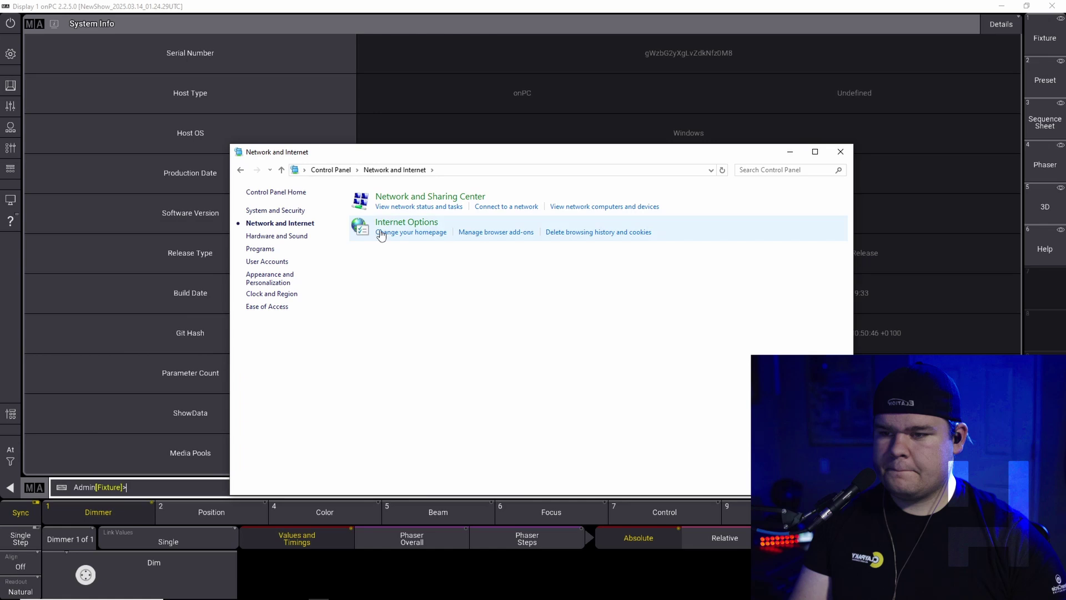
click(404, 198)
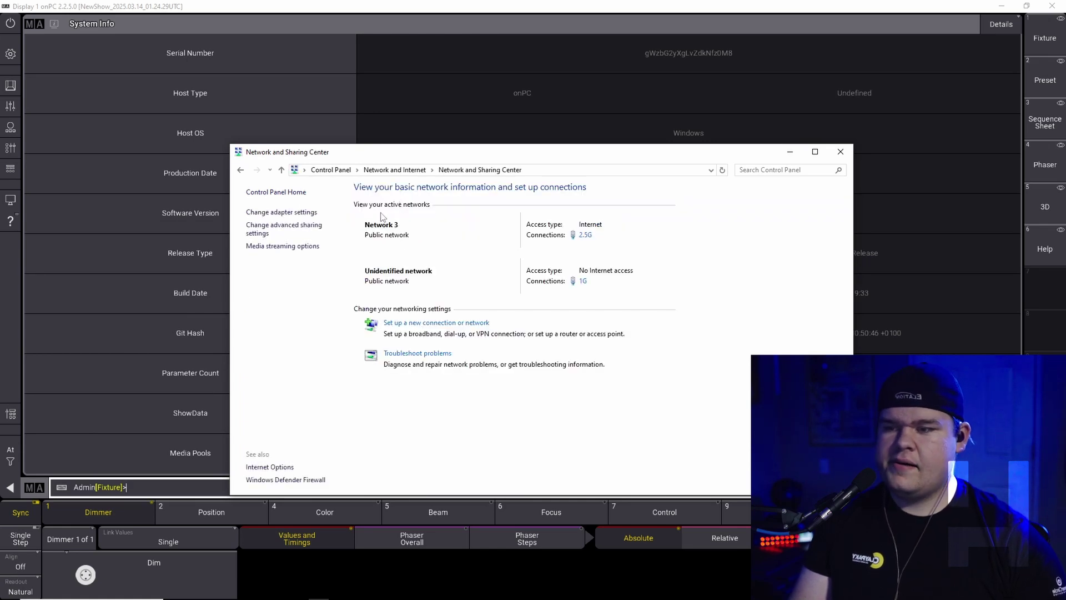
click(306, 213)
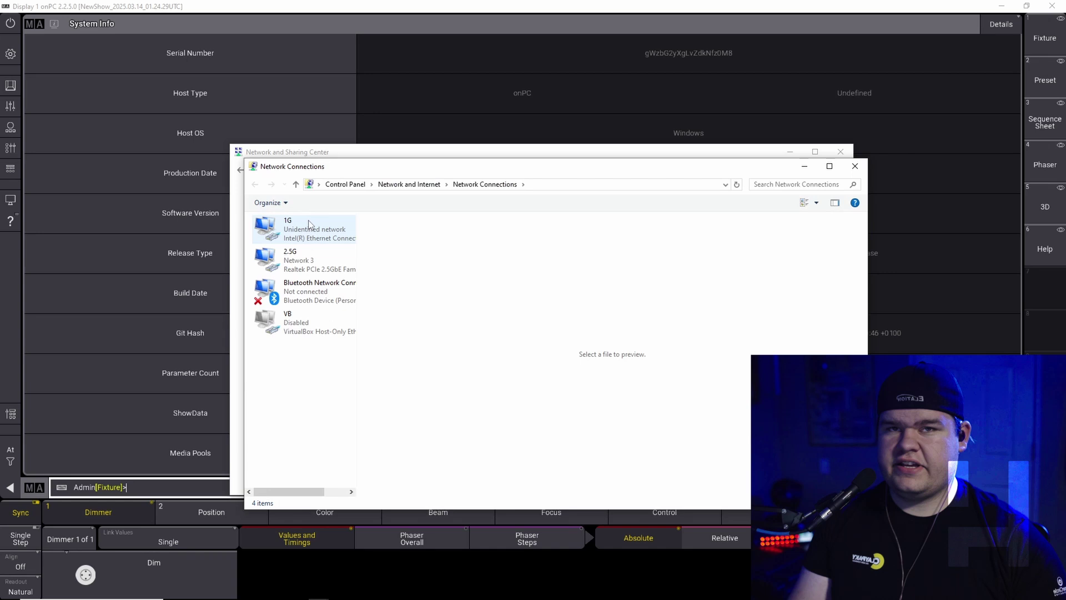
double_click(309, 222)
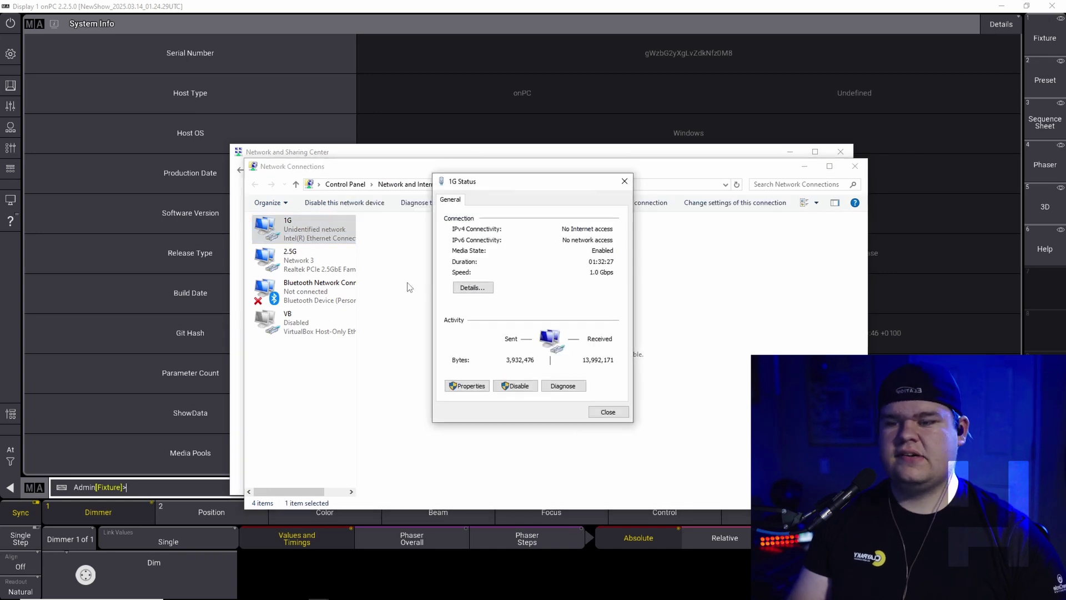
click(476, 386)
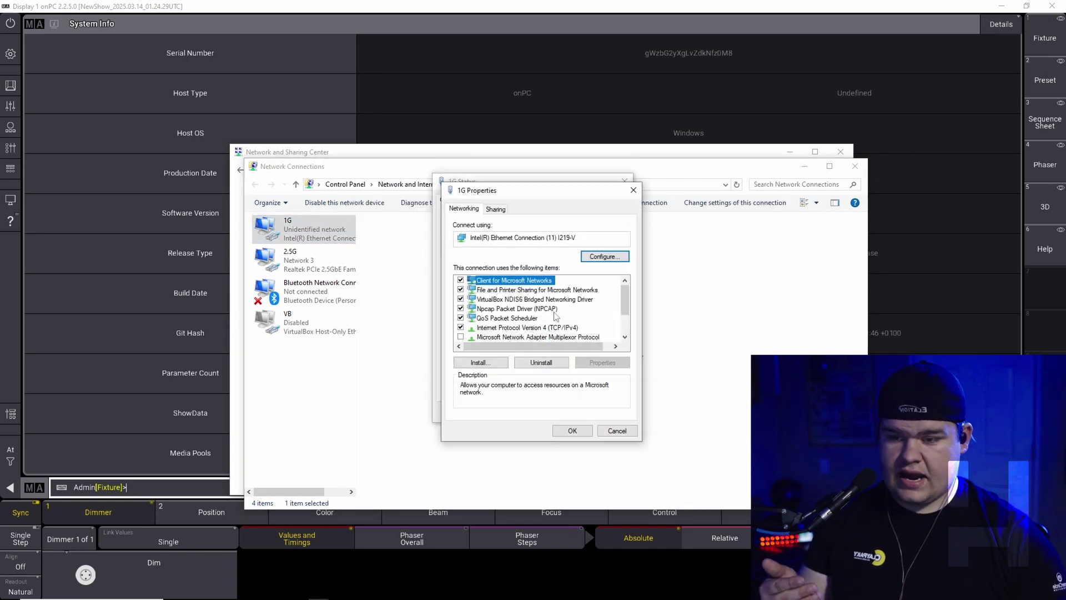
double_click(557, 329)
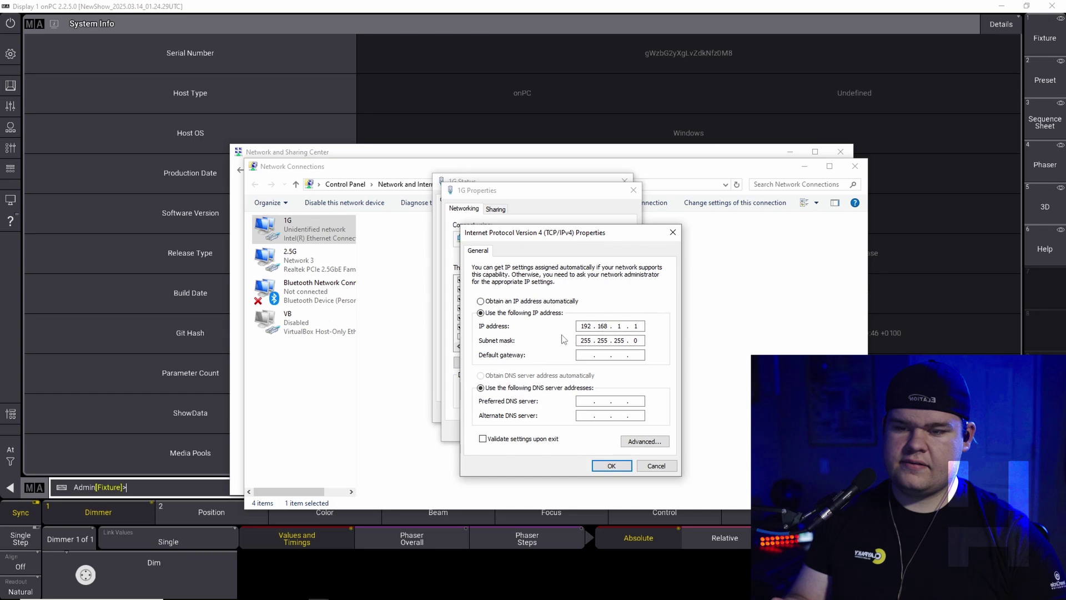
click(642, 443)
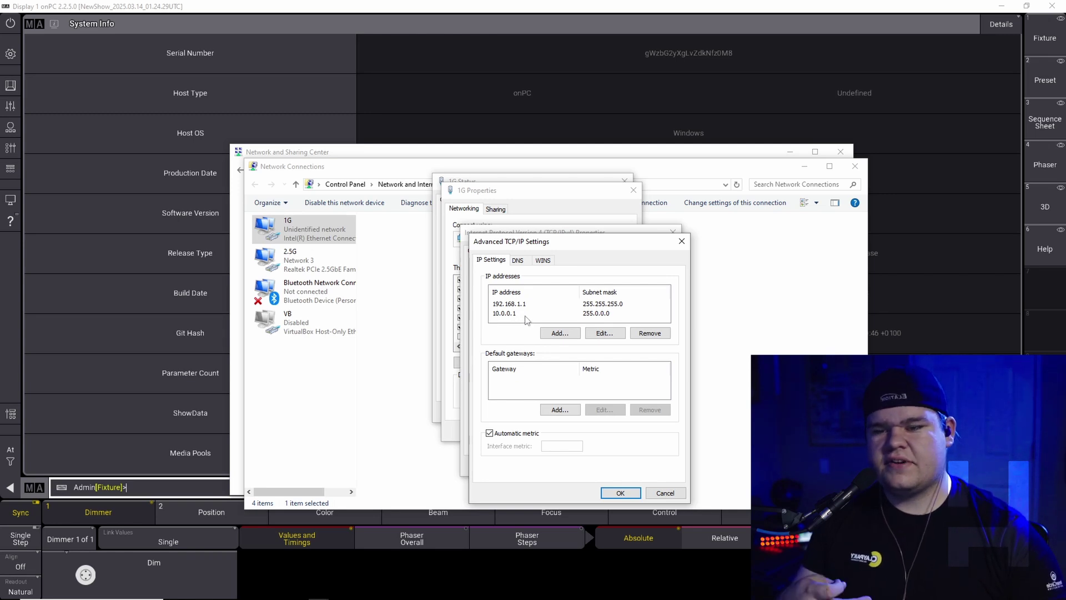
Change the 10.0.0.1 address to 2.0.0.1 and confirm the Advanced and IPv4 dialogs
click(512, 313)
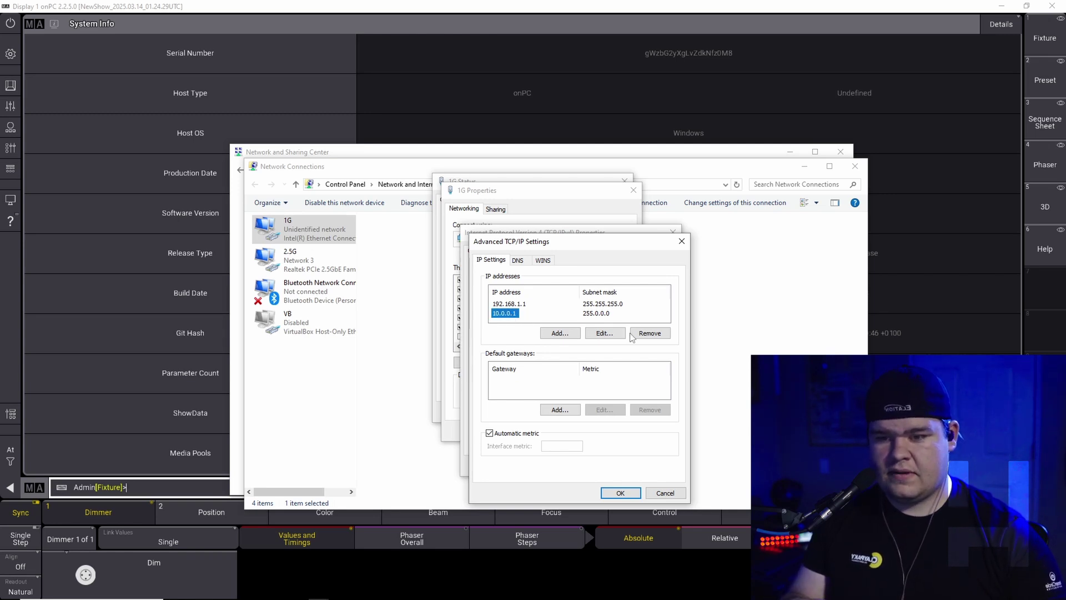
click(605, 333)
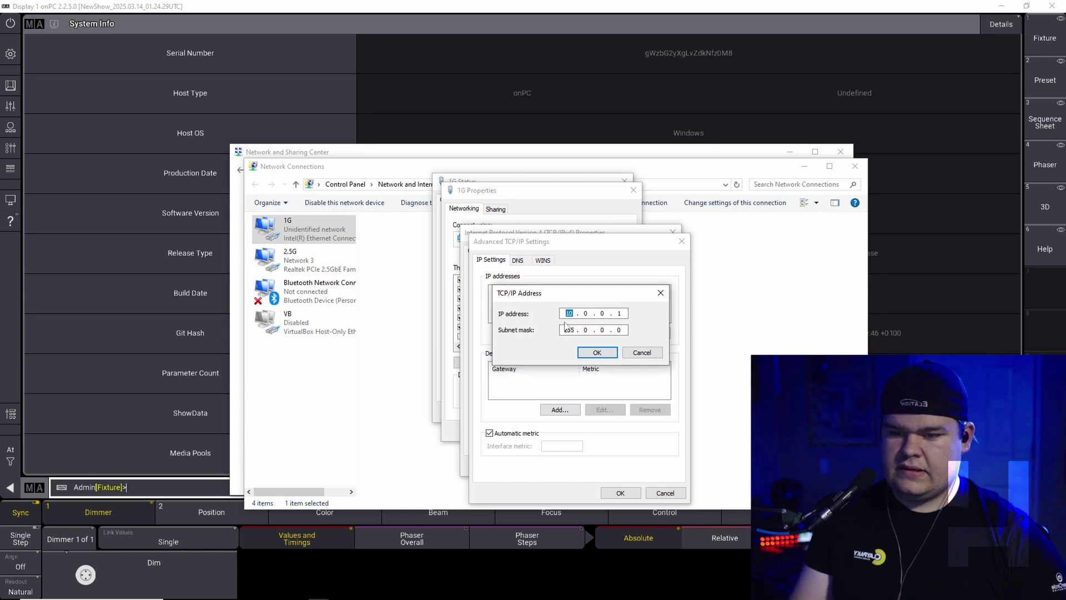
text(2)
key(Return)
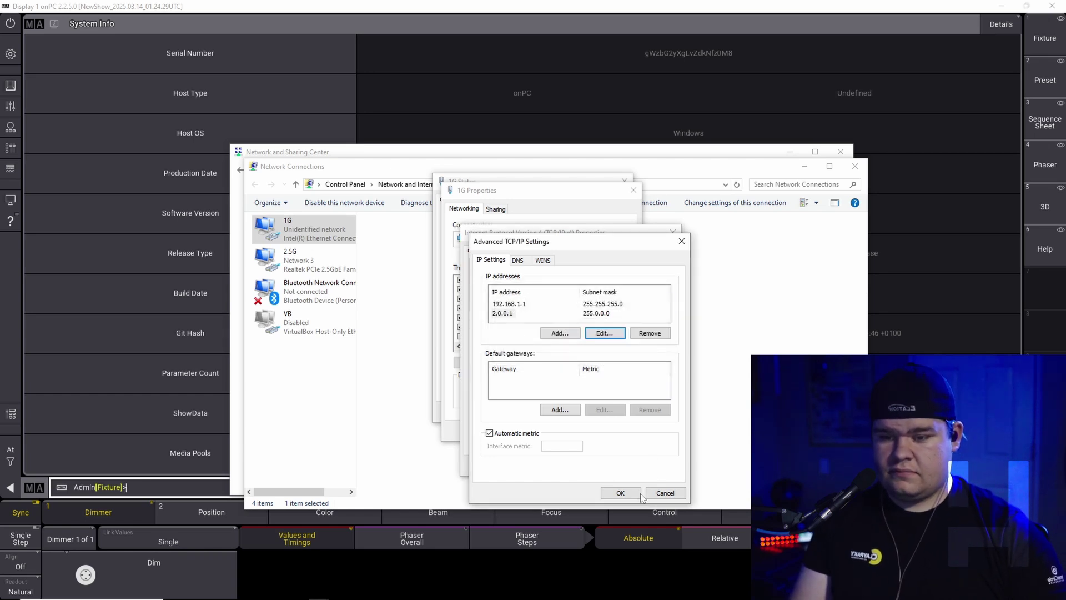
click(620, 493)
click(608, 464)
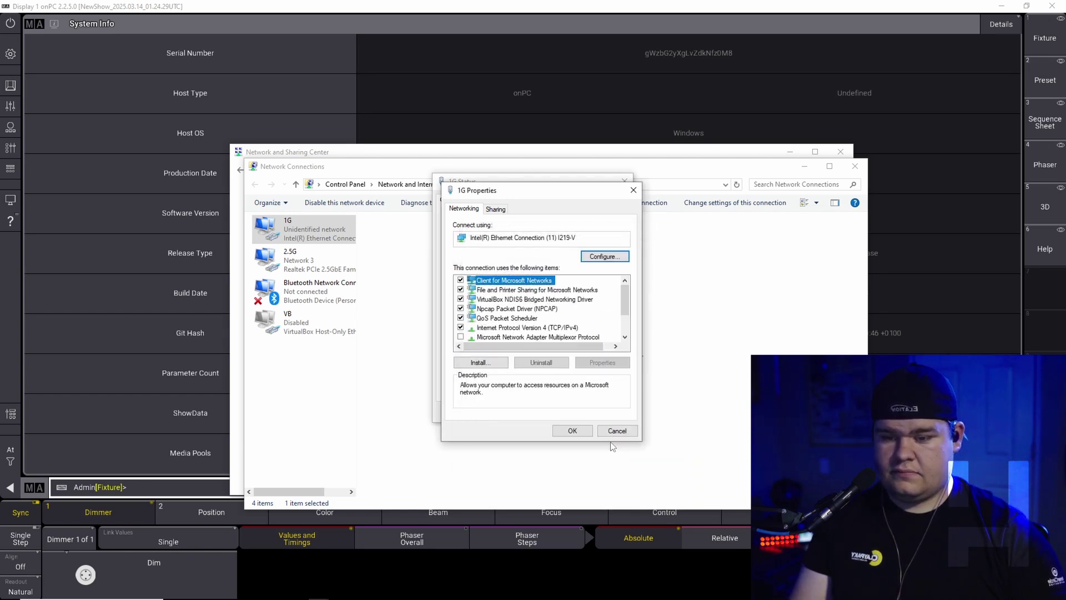
Apply the 1G adapter properties and check the onPC network stations overview
click(576, 435)
key(alt+n)
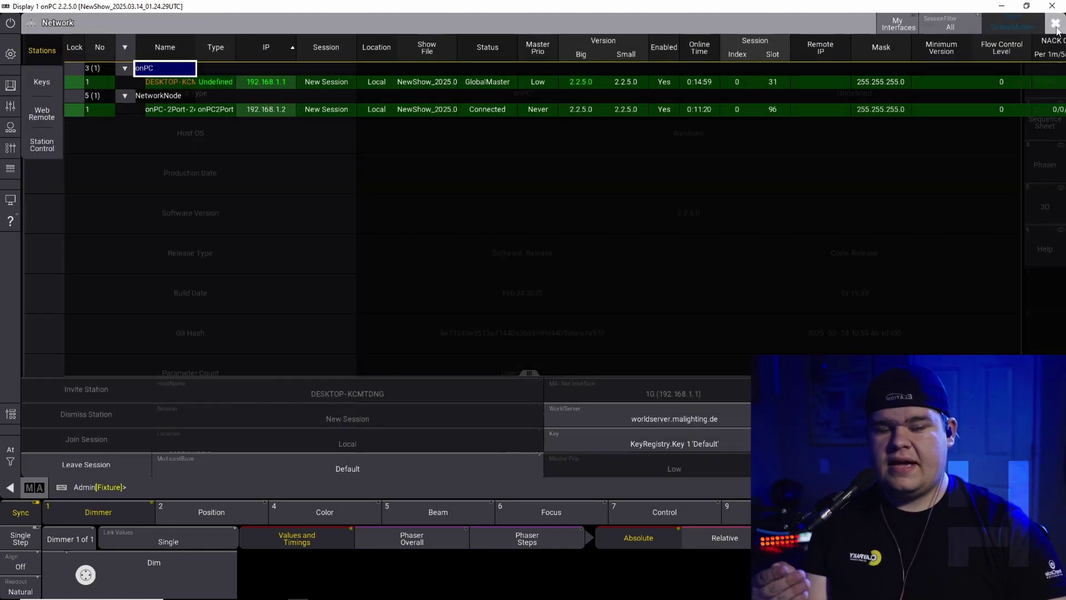
key(alt+n)
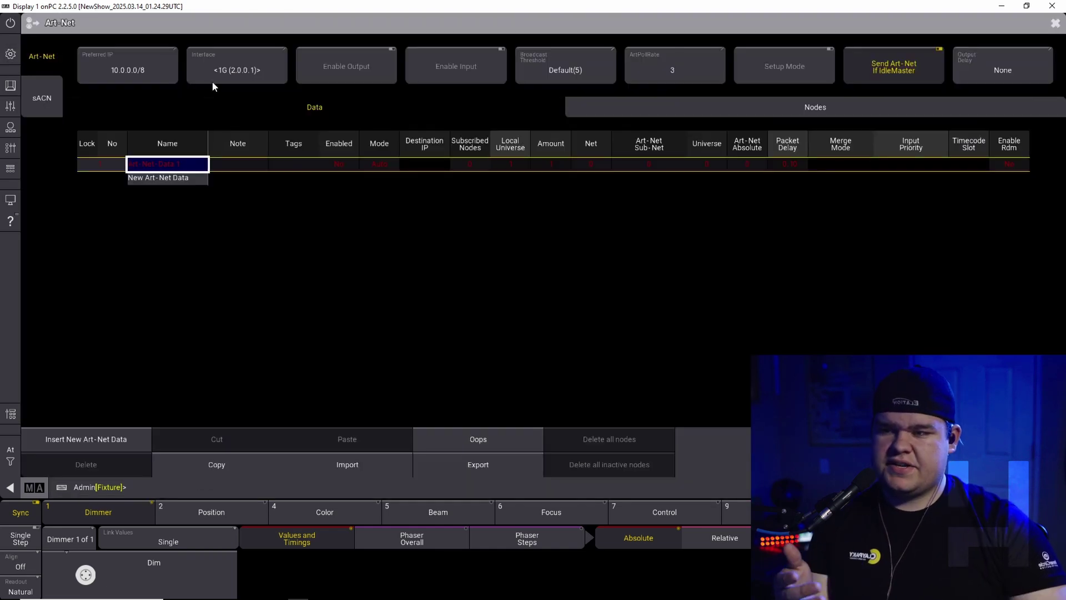
Route Art-Net through the 1G (2.0.0.1) interface with output and input enabled
click(205, 74)
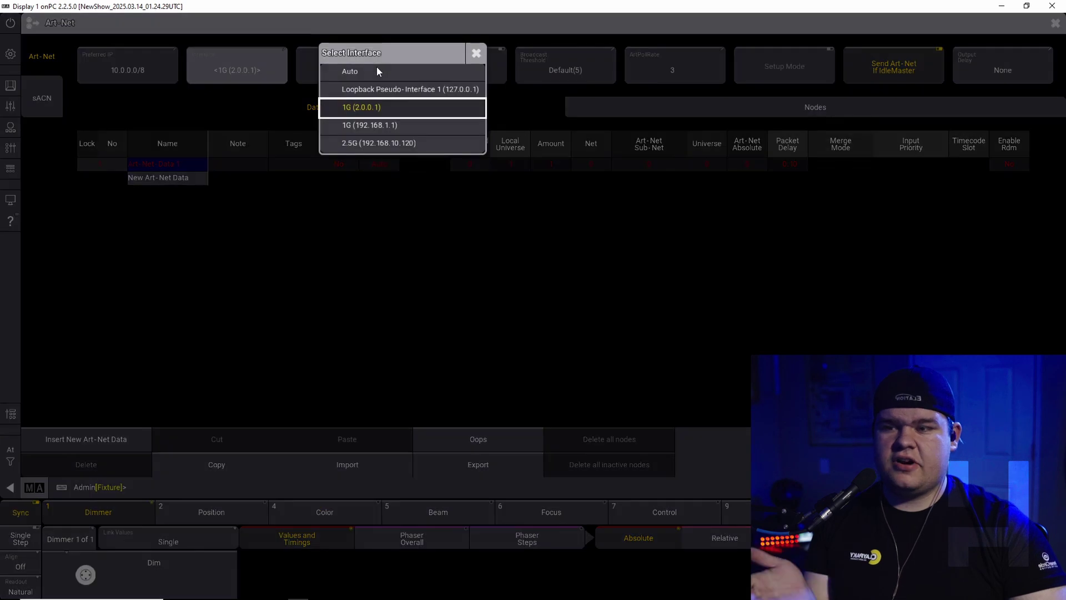
click(385, 107)
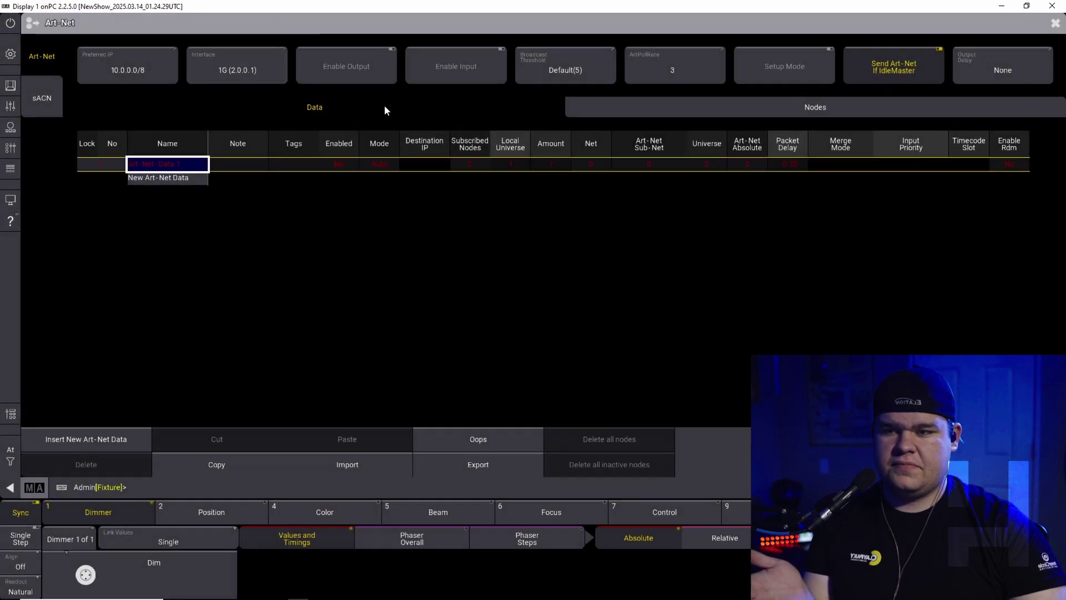
click(362, 82)
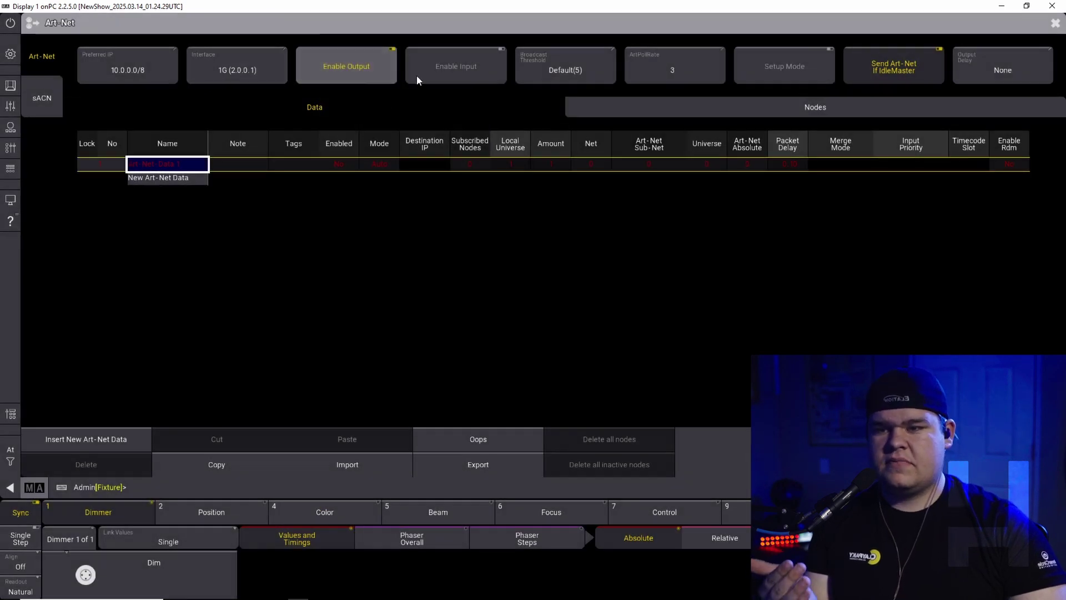
click(479, 62)
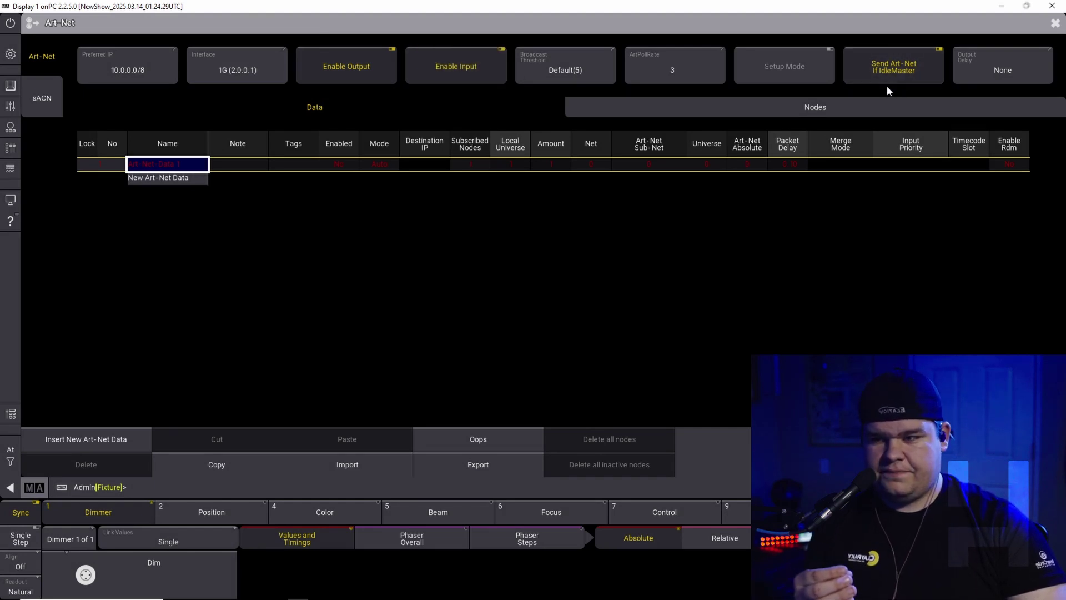
Enable Art-Net-Data 1 and set its universe amount to 16
key(Right)
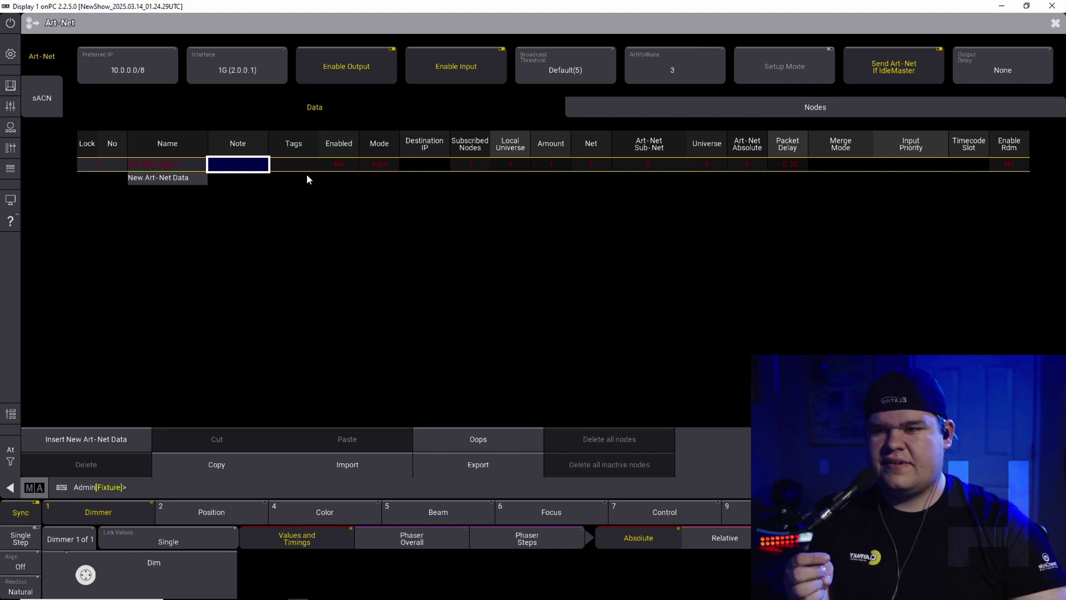
click(344, 164)
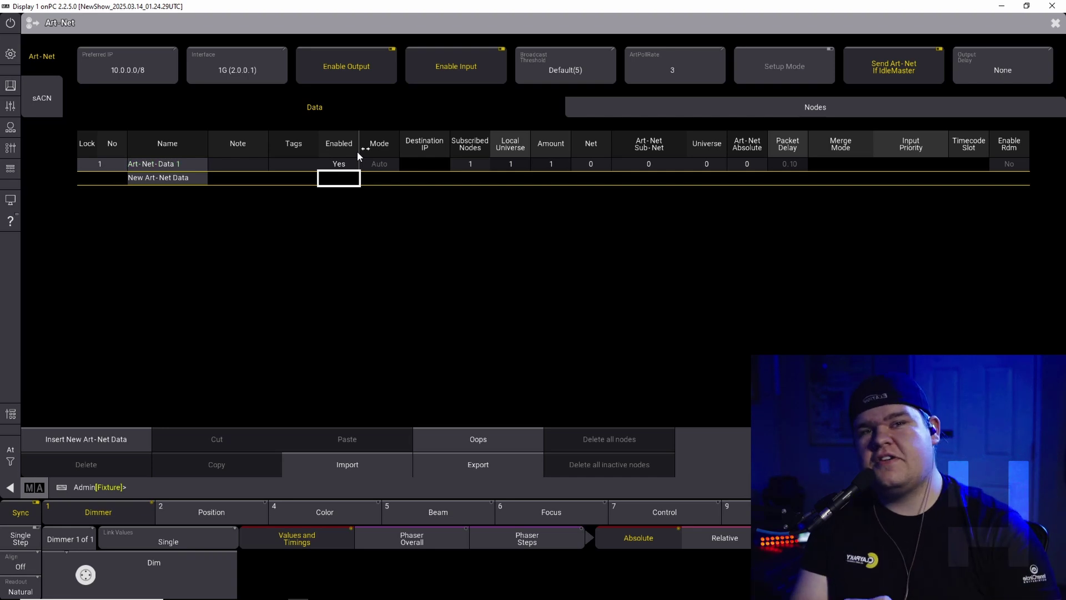
click(510, 178)
double_click(548, 162)
click(564, 276)
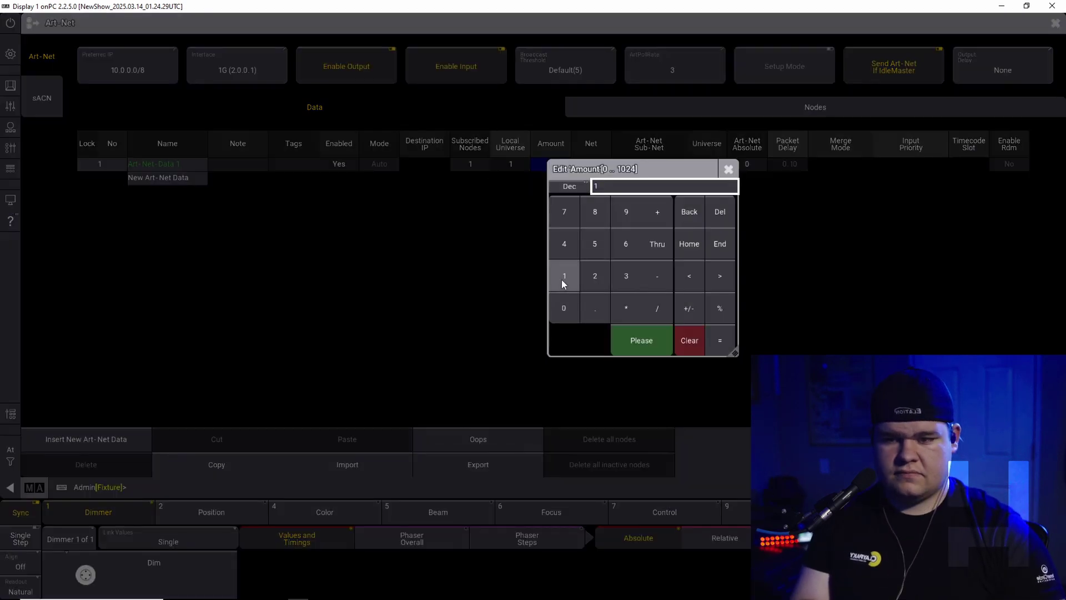
click(625, 244)
click(638, 348)
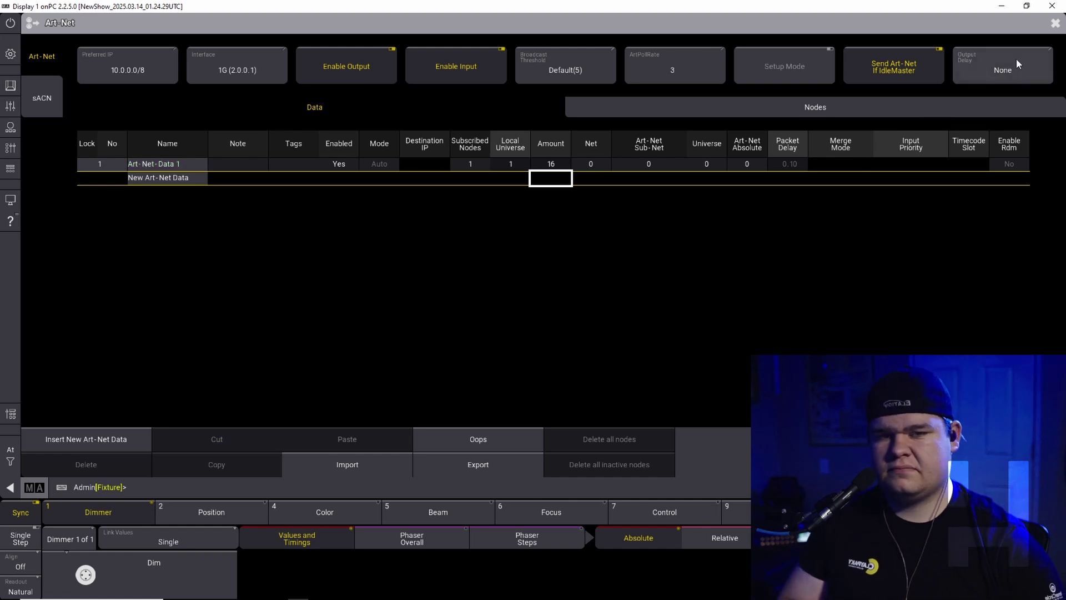
Close the Art-Net window and set fixture 1's dimmer to the Open preset (100)
click(1055, 23)
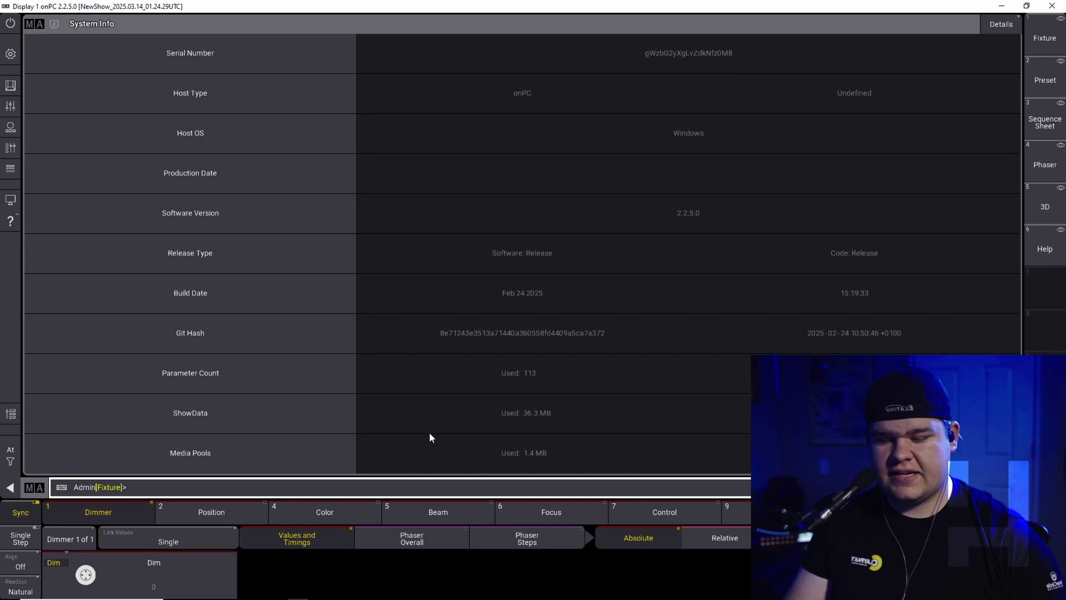
click(164, 567)
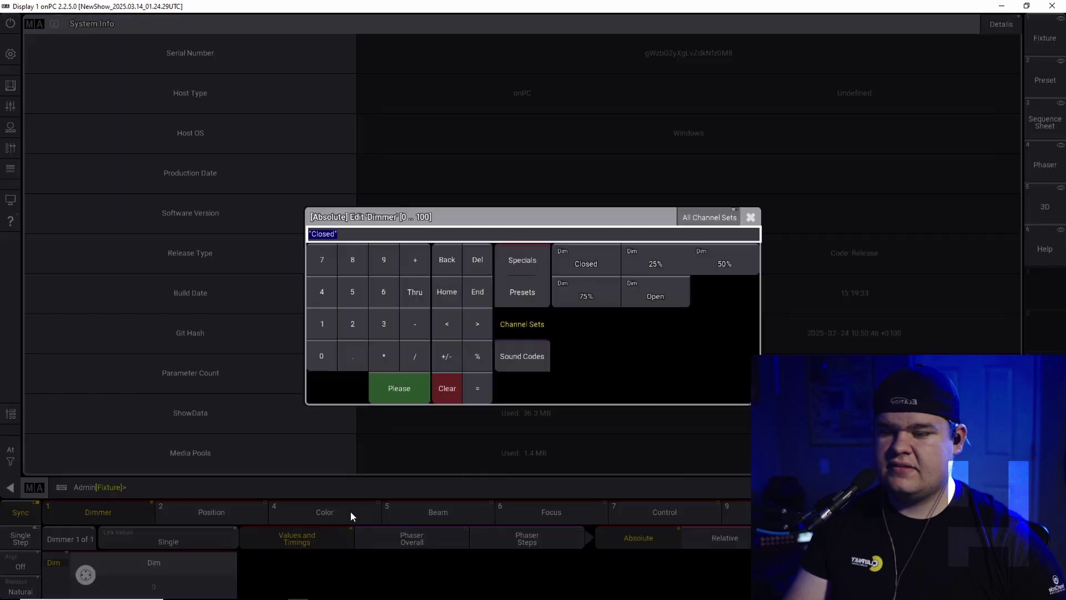
click(672, 294)
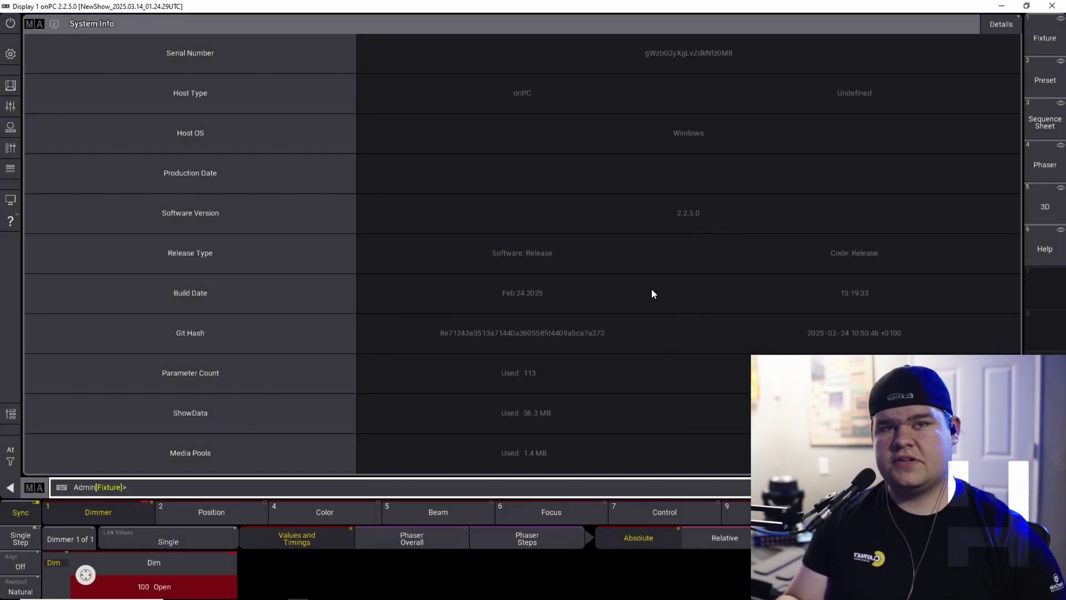